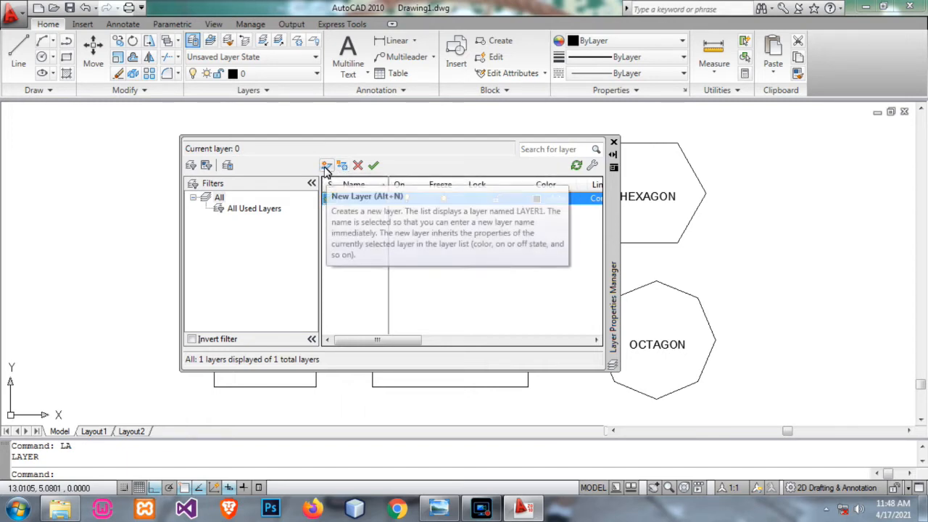
- Create a new layer named CIRC and make it the current layer
left_click(325, 167)
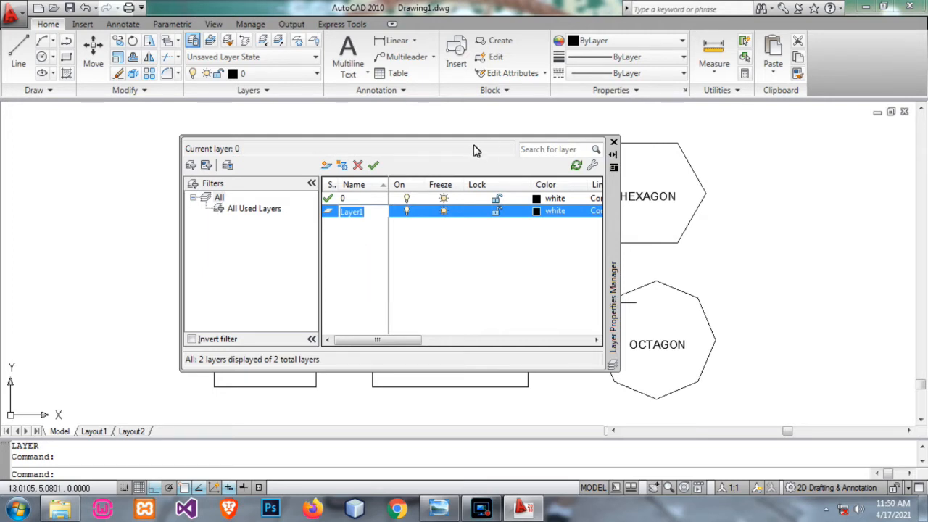
left_click_drag(616, 241, 848, 239)
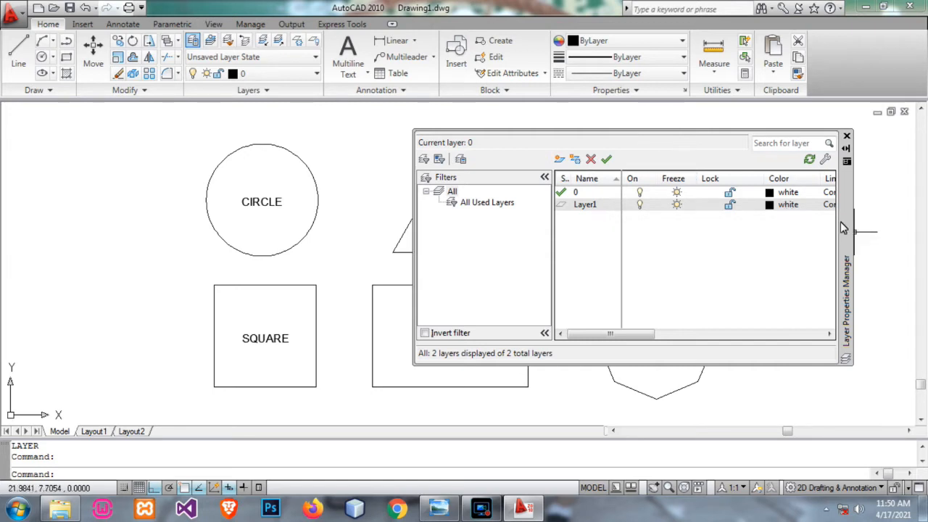
left_click_drag(845, 226, 827, 230)
left_click(572, 210)
double_click(573, 209)
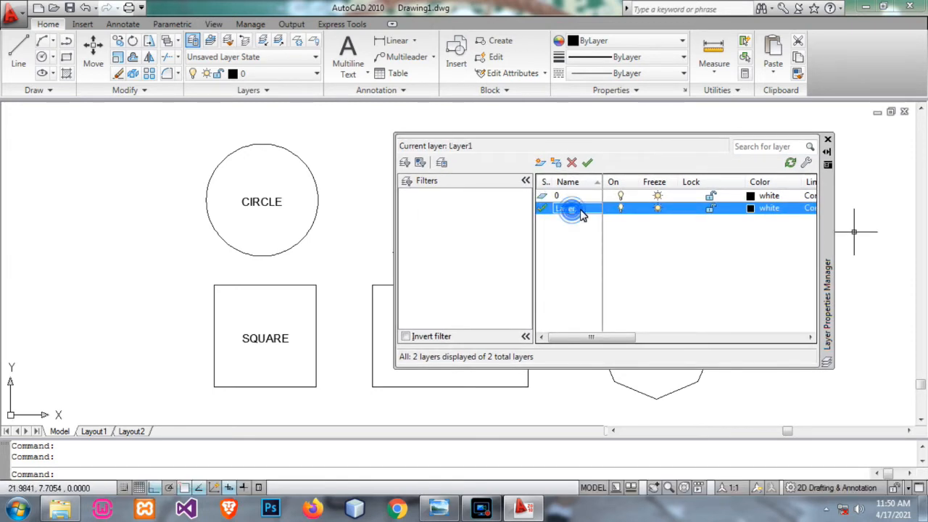
left_click(573, 209)
left_click(573, 208)
right_click(575, 212)
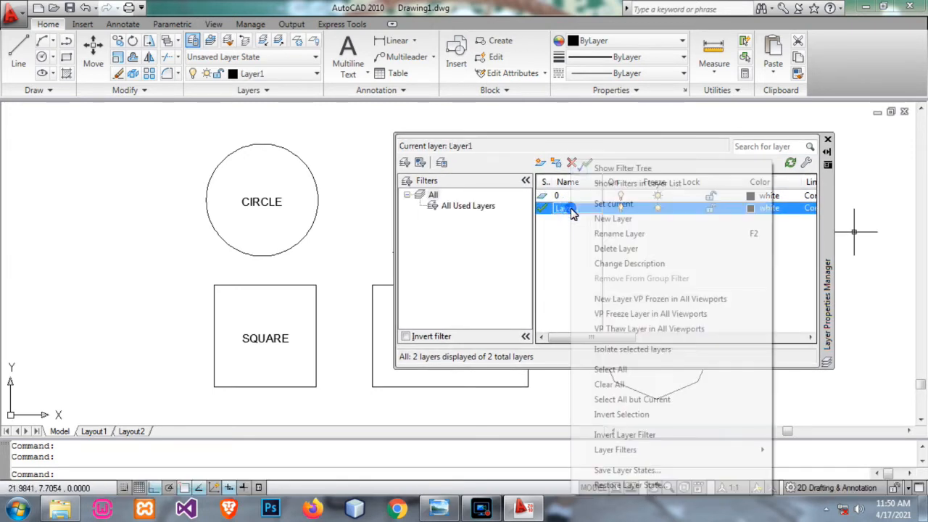
left_click(620, 234)
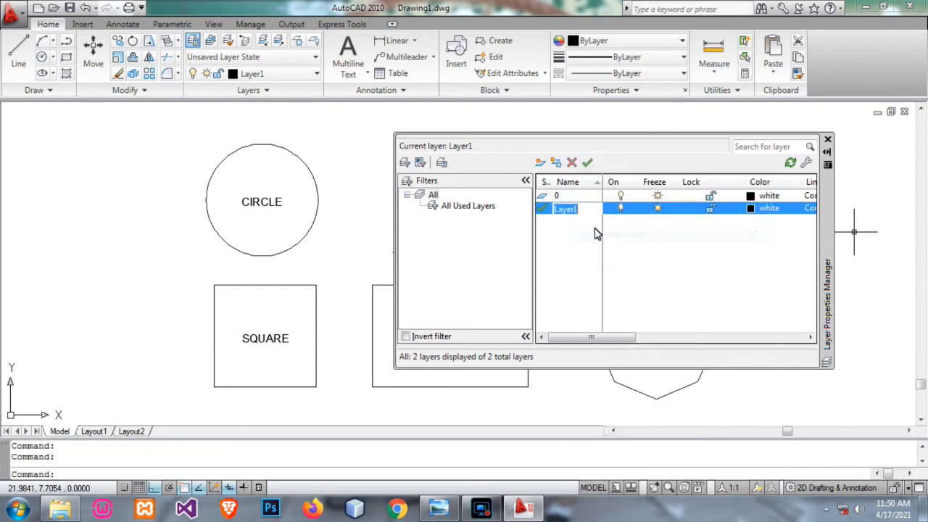
type("CIRC")
key("Return")
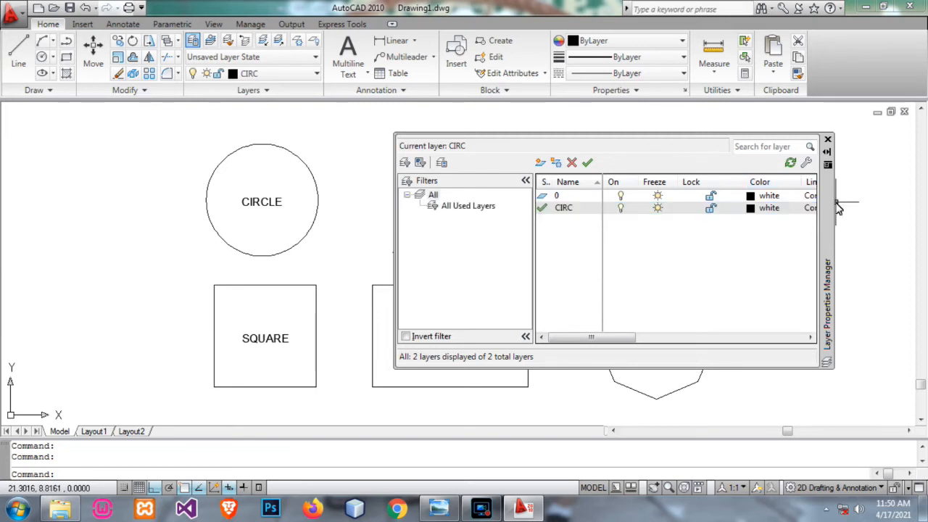
- Create a new layer named TRI and make it the current layer
left_click_drag(827, 195, 780, 308)
left_click_drag(857, 205, 858, 205)
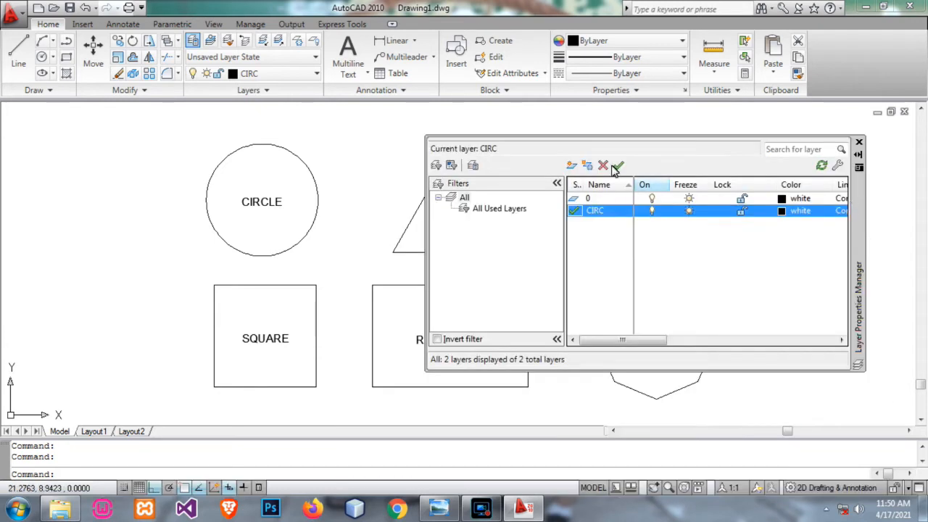
left_click(571, 165)
type("TRI")
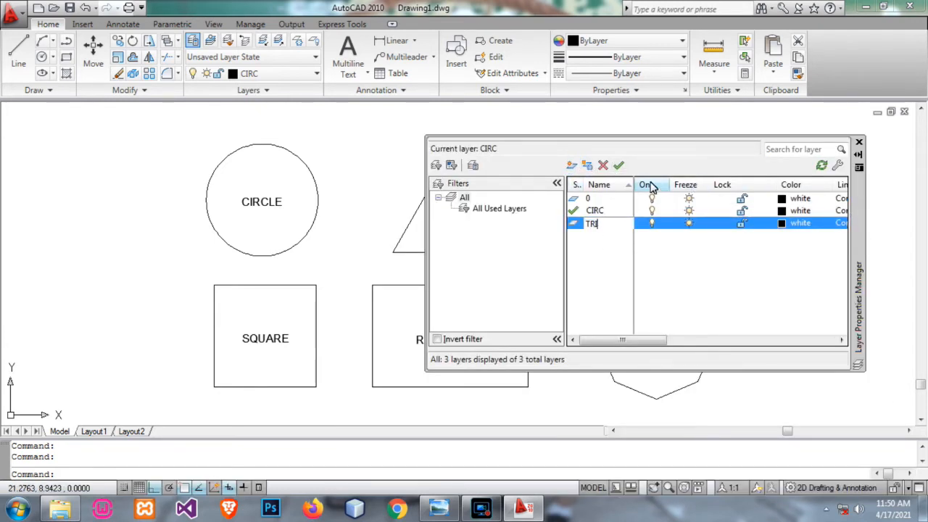
left_click(619, 166)
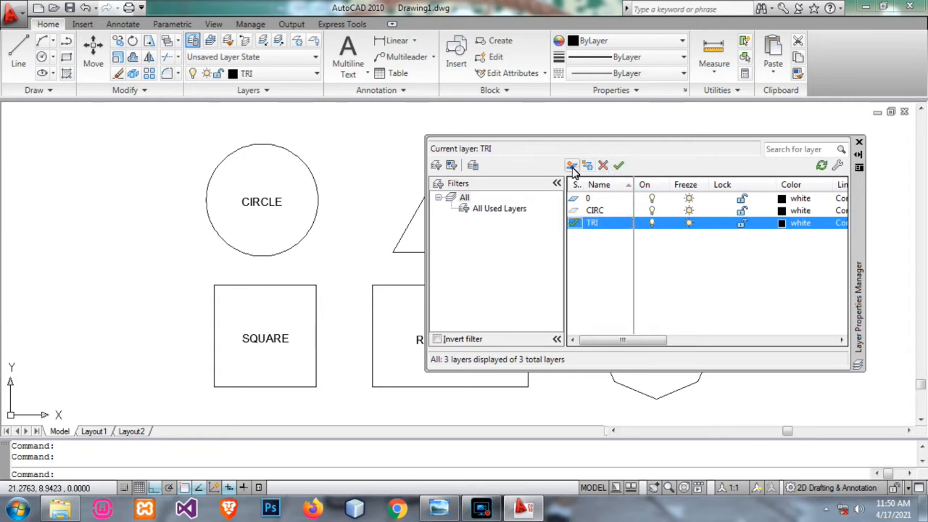
- Create a new layer named SQR and make it the current layer
left_click(572, 165)
type("QSQR")
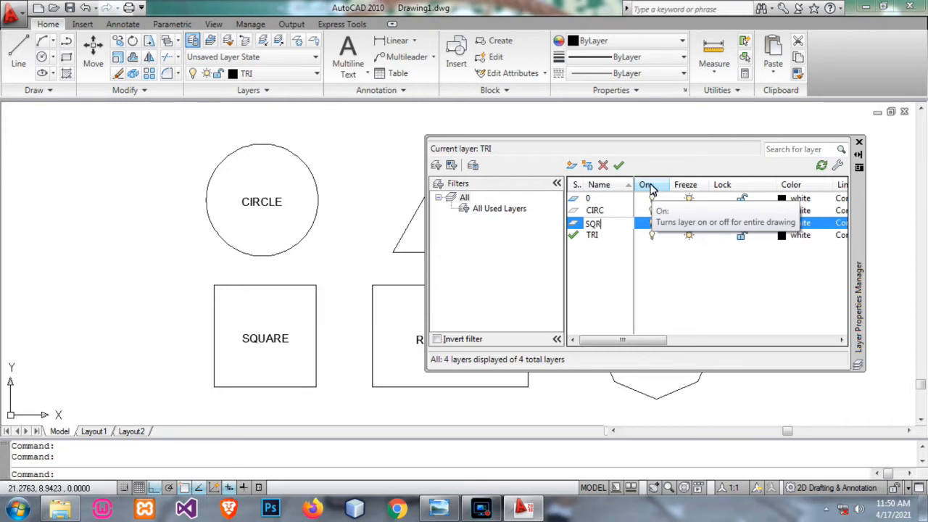
key("Return")
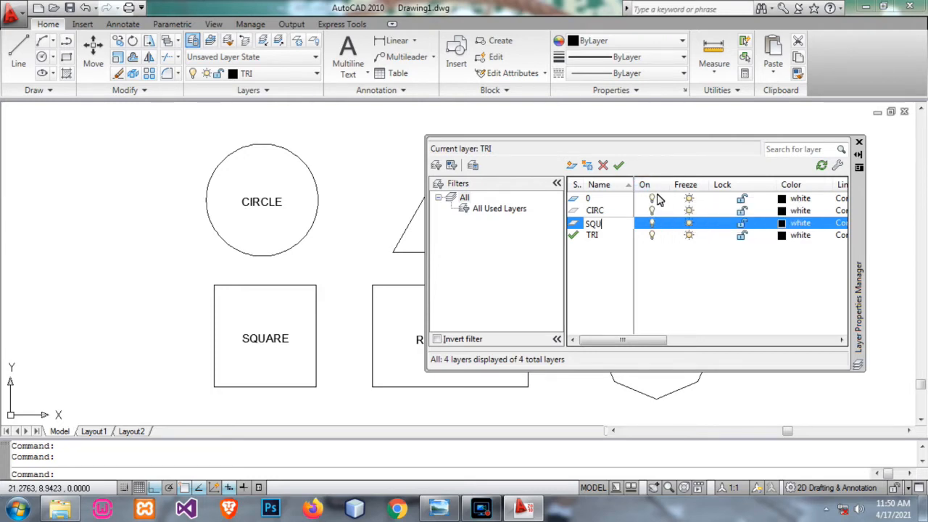
type("R")
left_click(619, 165)
- Create two new layers named REC and HEX, setting each one current after naming it
left_click(571, 165)
type("REC")
left_click(618, 165)
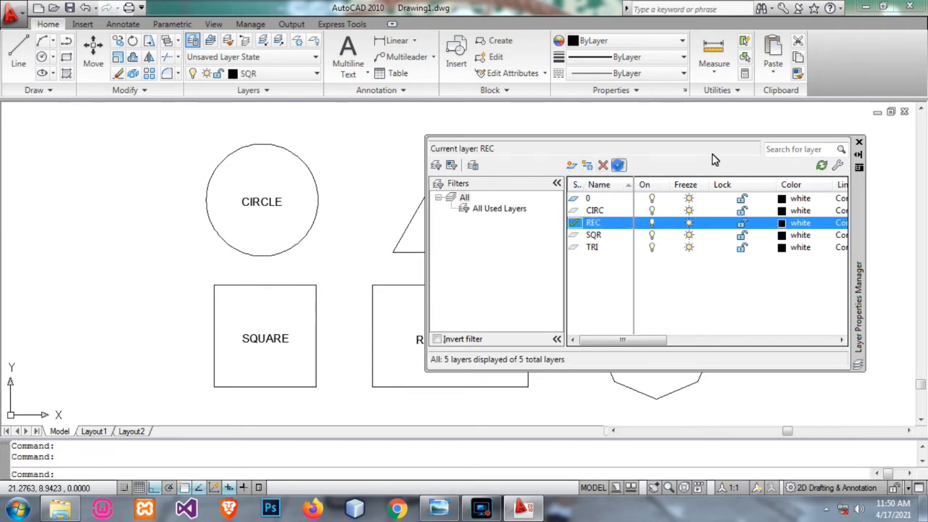
left_click(572, 166)
type("HEX")
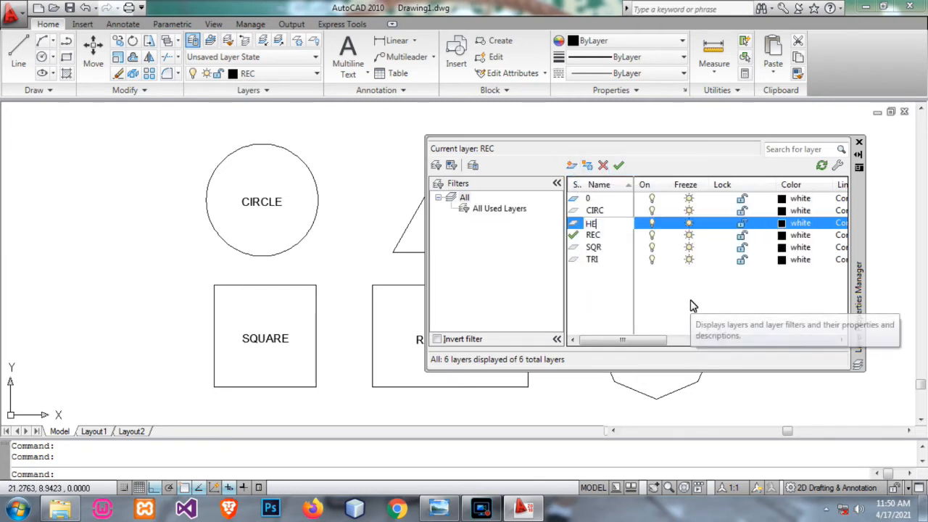
left_click(619, 166)
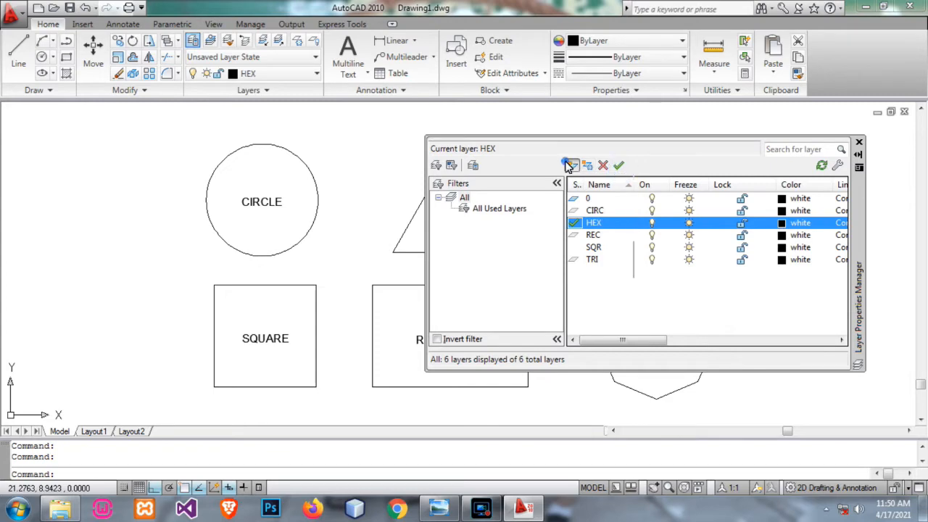
- Create a new layer named OCT and make it the current layer
left_click(572, 165)
type("OCT")
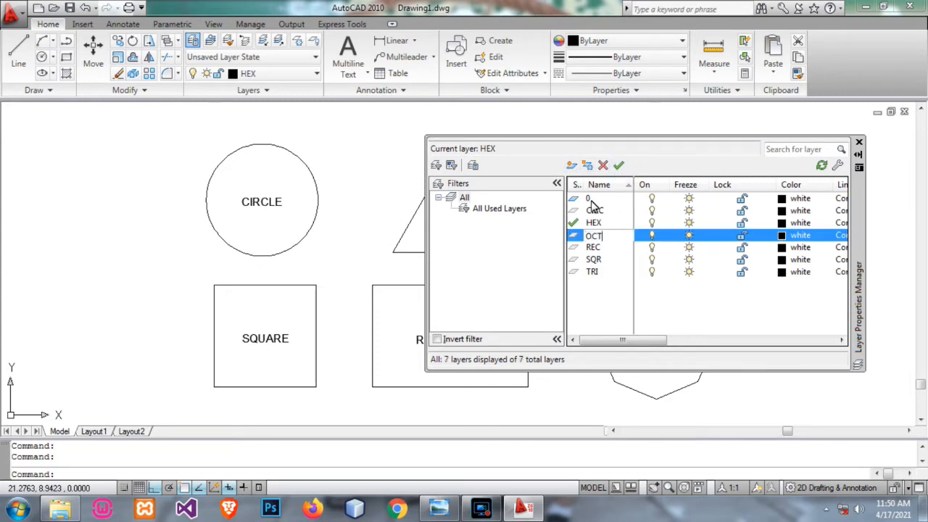
left_click(618, 165)
- Reposition and widen the Layer Properties Manager so that its columns from Name through Description fit
left_click_drag(858, 244, 669, 224)
left_click_drag(426, 268, 421, 192)
left_click_drag(414, 230, 426, 273)
left_click(419, 183)
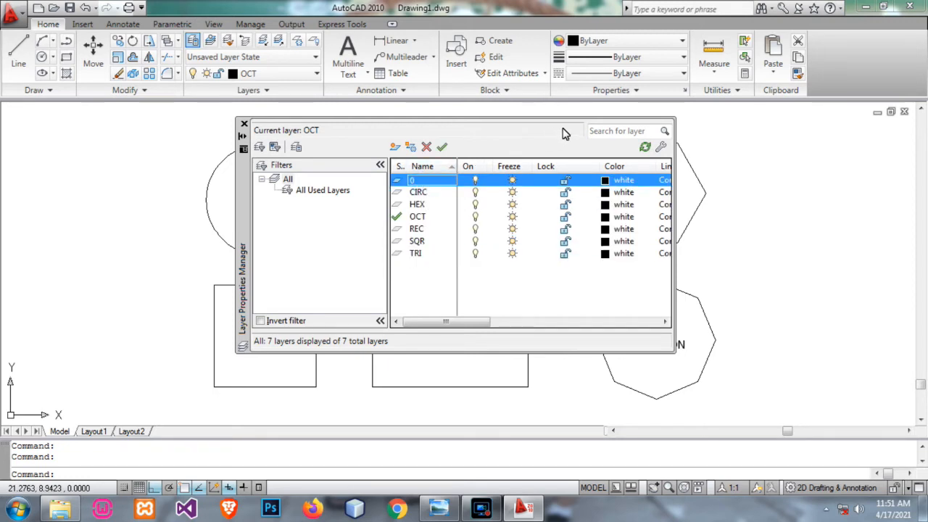
left_click_drag(242, 187, 139, 204)
left_click_drag(571, 266, 754, 267)
left_click_drag(878, 267, 910, 267)
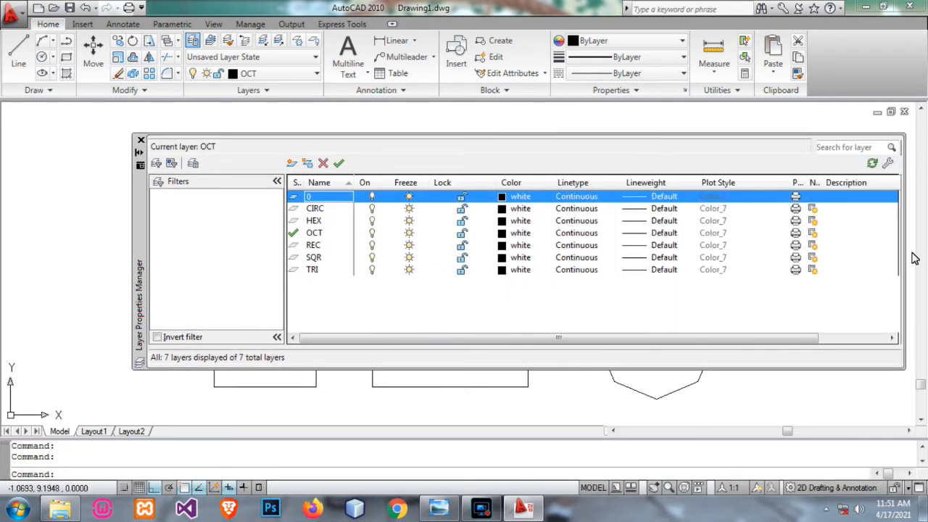
left_click_drag(140, 239, 78, 228)
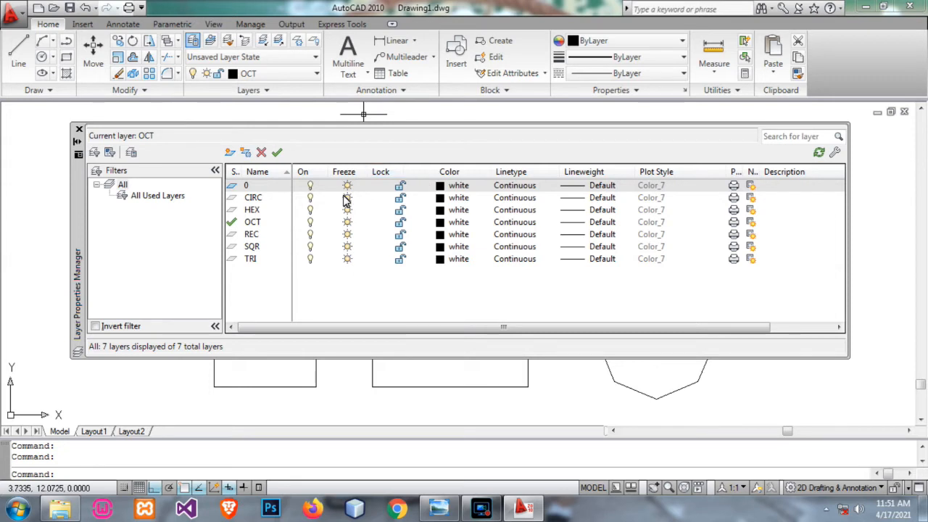
- Turn the CIRC layer off and back on to try its visibility setting
left_click(254, 197)
left_click(255, 198)
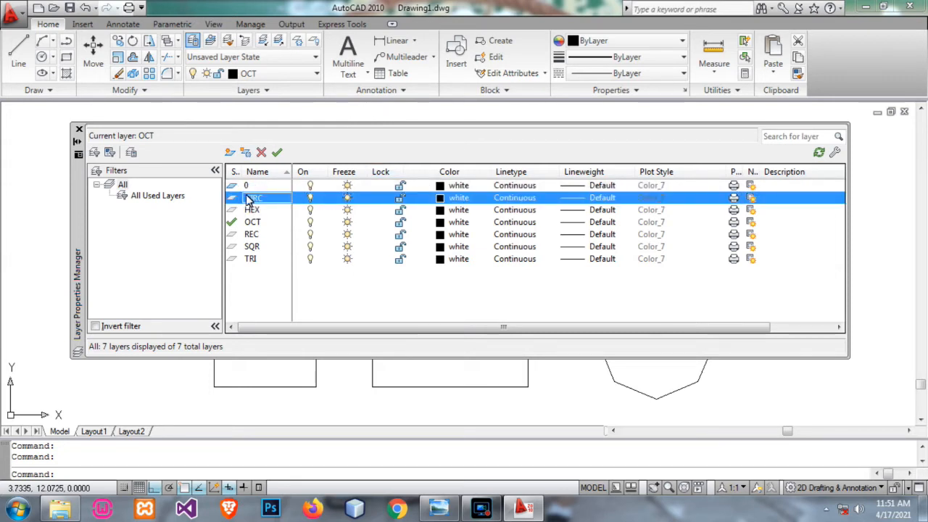
left_click(310, 197)
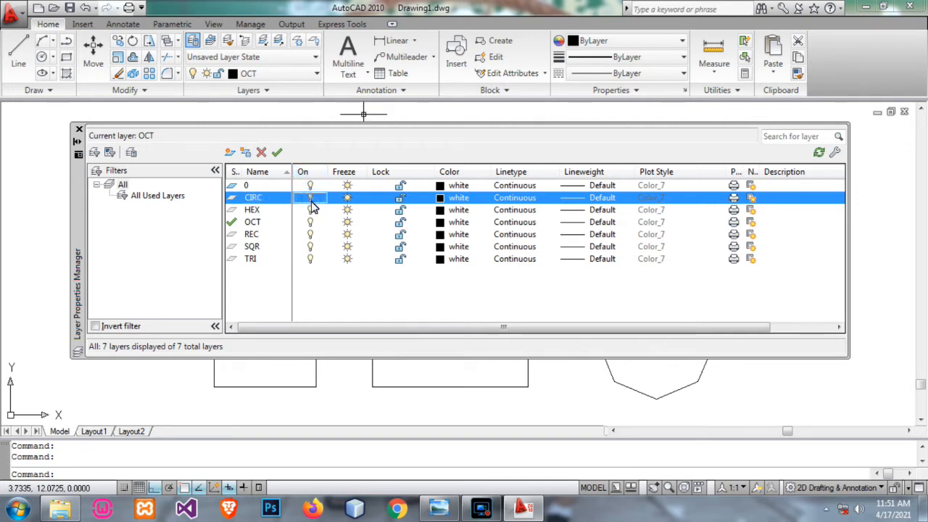
left_click(310, 198)
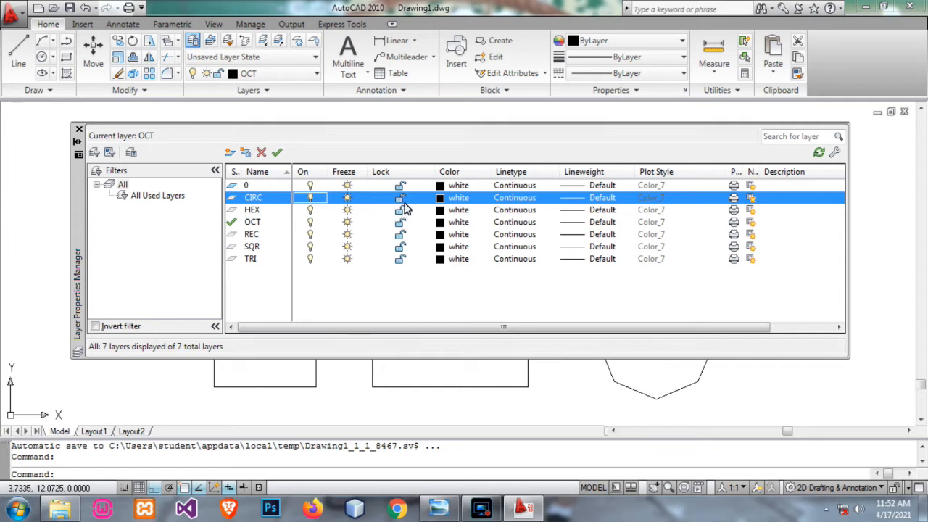
left_click(447, 198)
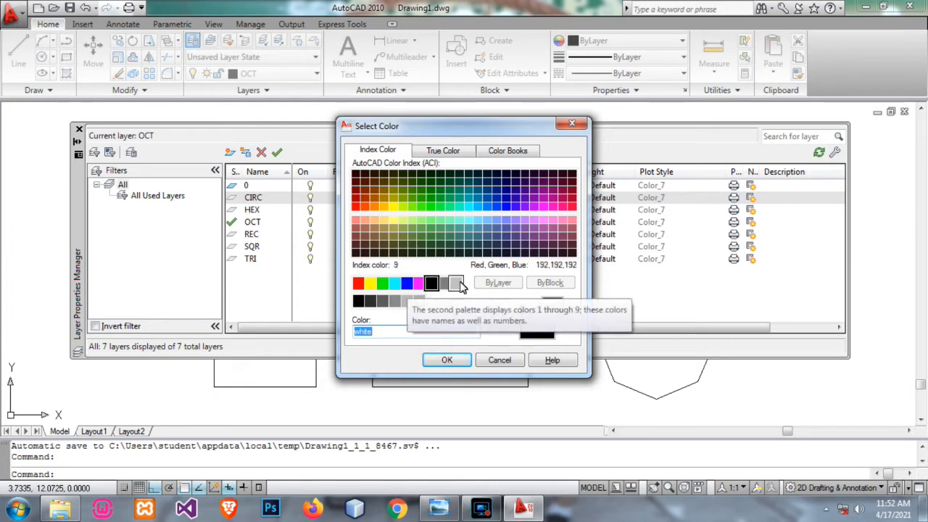
left_click(572, 124)
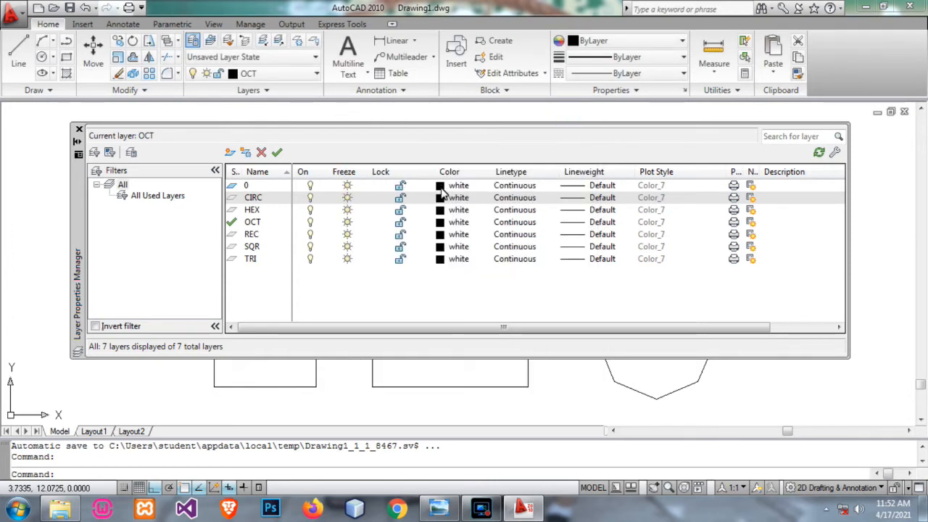
left_click(440, 187)
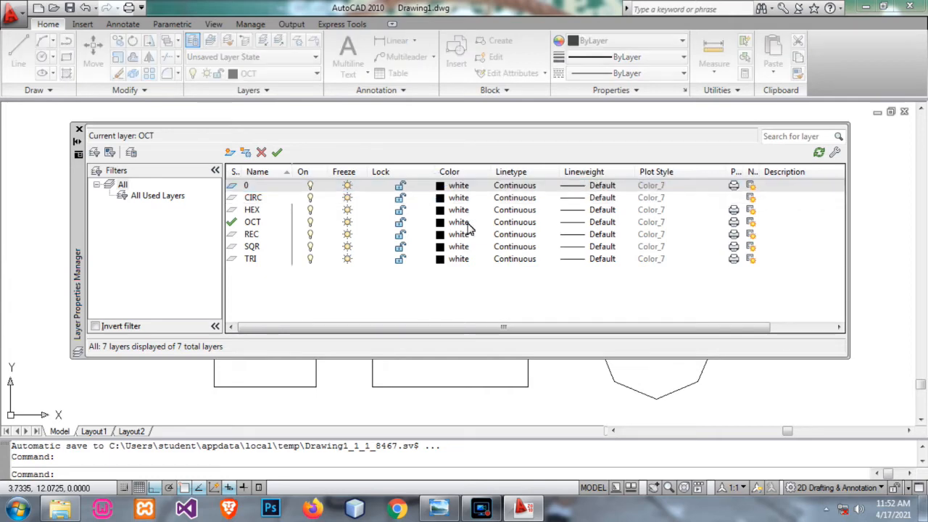
left_click(572, 124)
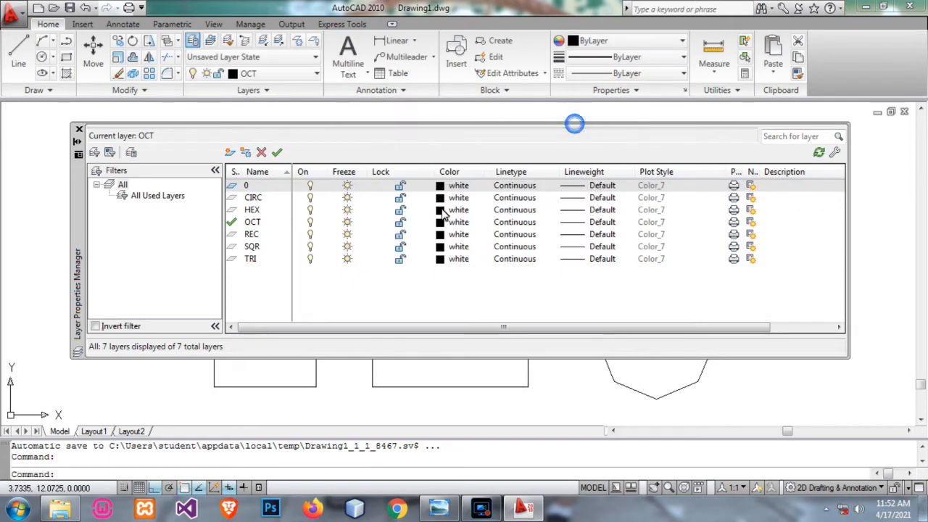
- Set the CIRC layer's color to red, index color 1
left_click(458, 199)
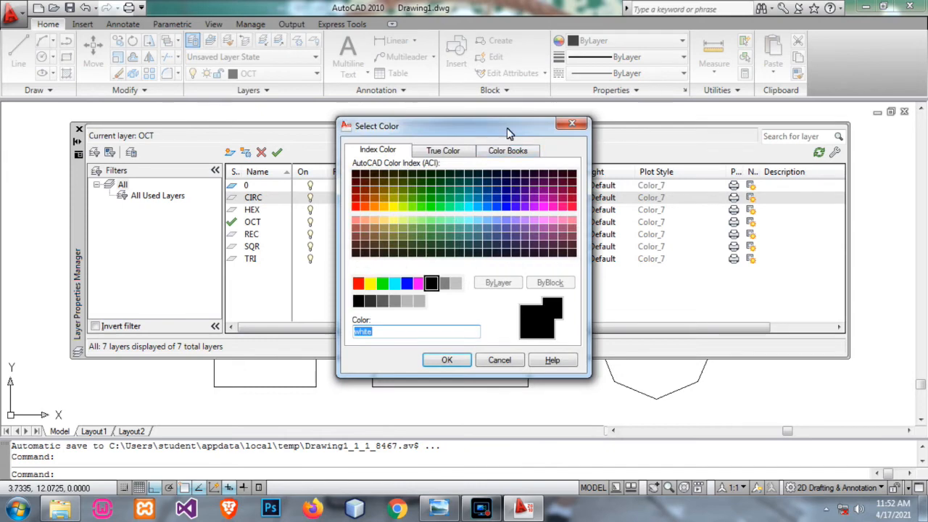
left_click_drag(501, 138, 574, 154)
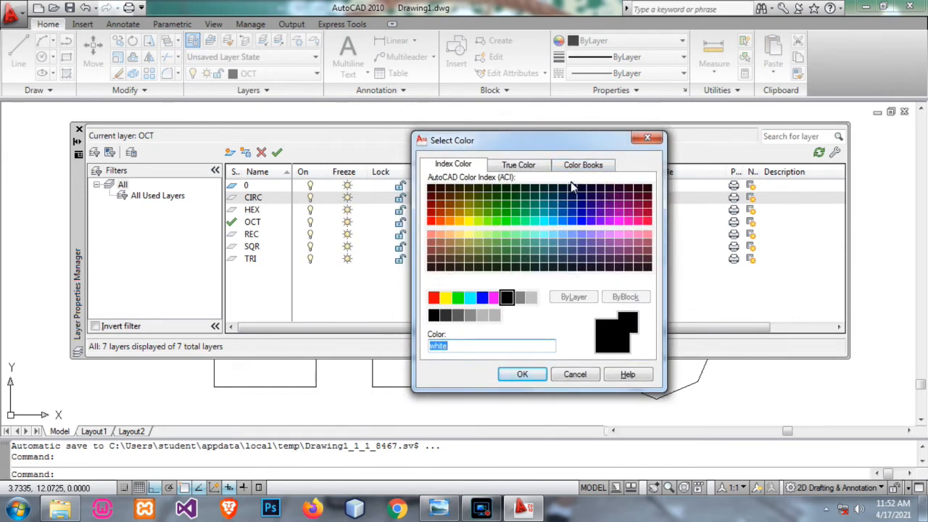
left_click(433, 298)
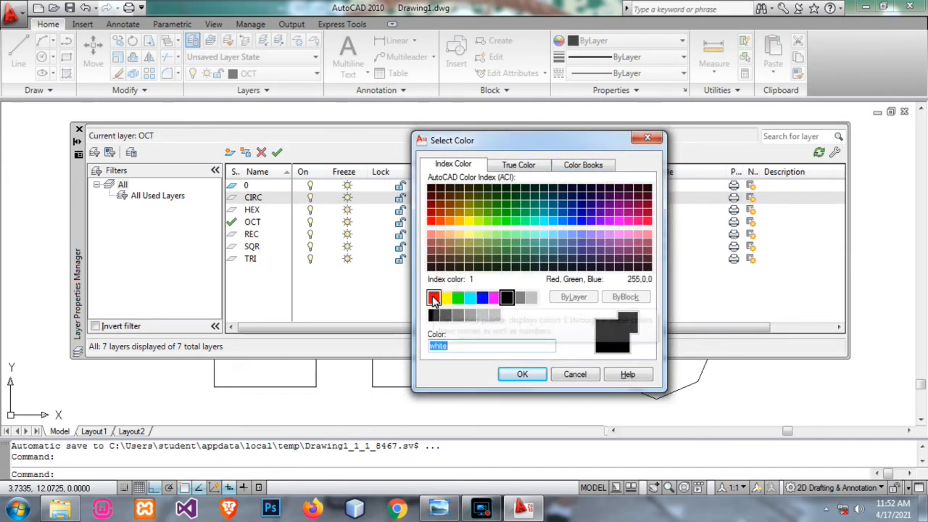
left_click(522, 375)
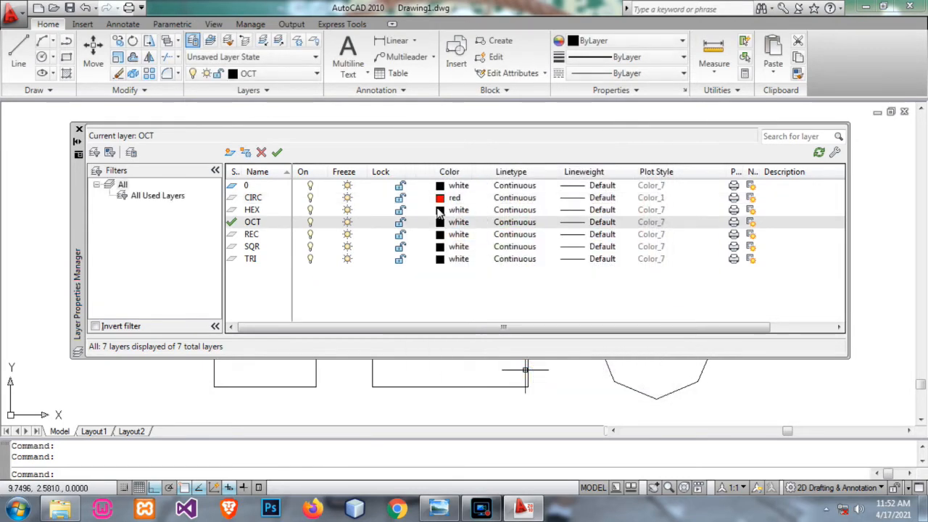
- Examine the linetypes from acad.lin that can be loaded for the CIRC layer, leaving without loading any
left_click(516, 198)
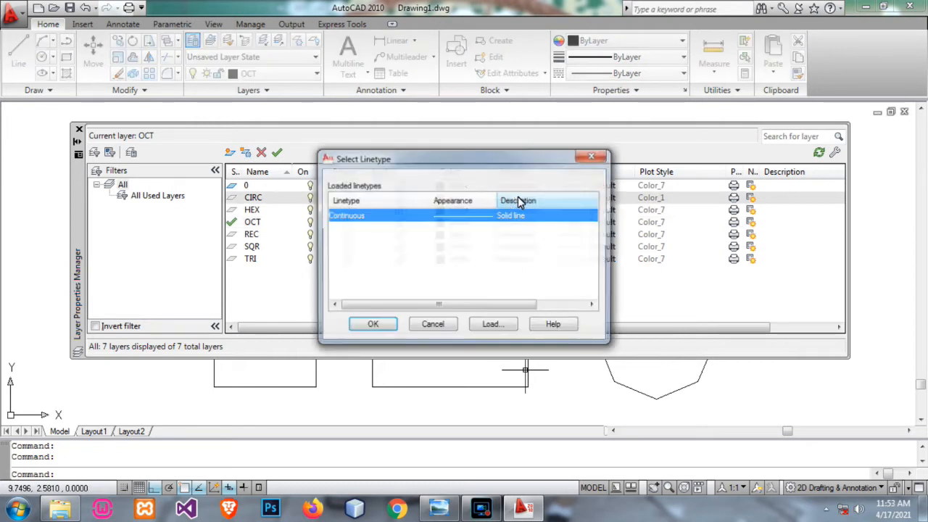
left_click(497, 326)
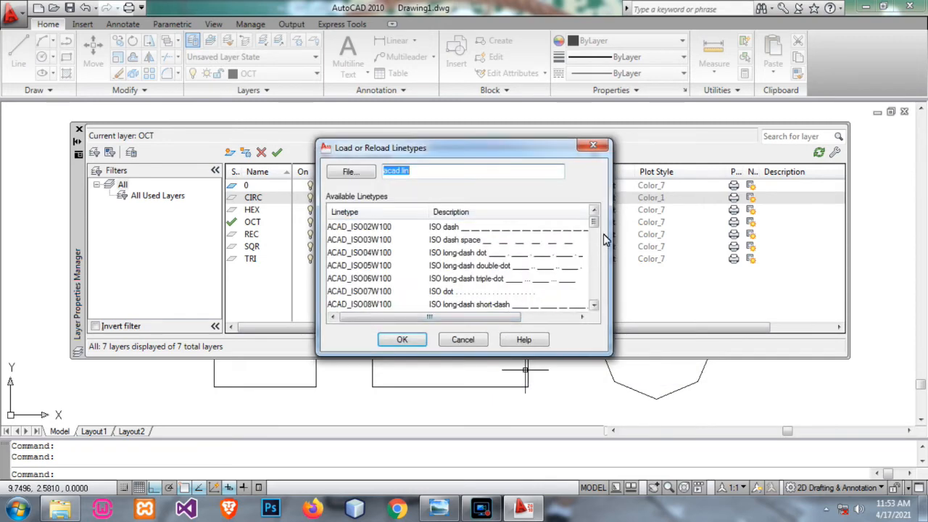
left_click_drag(594, 225, 601, 299)
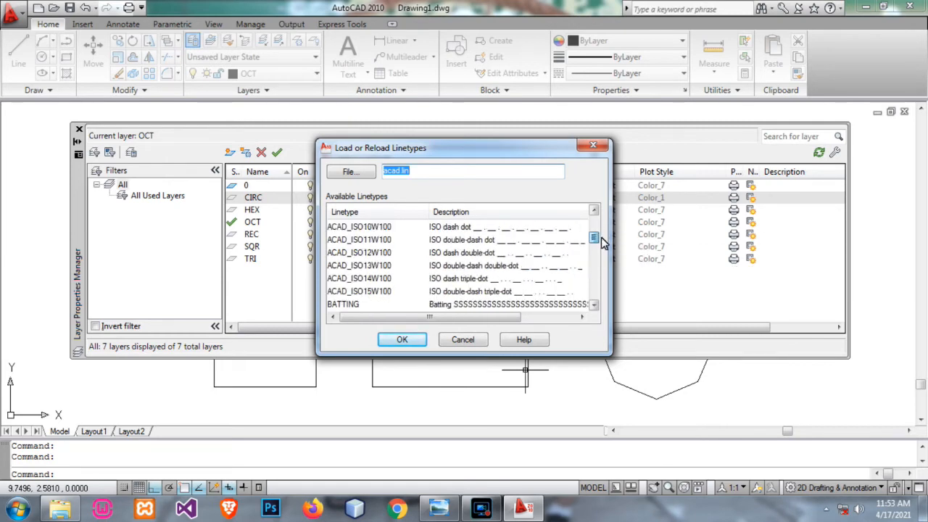
left_click(408, 340)
left_click(529, 284)
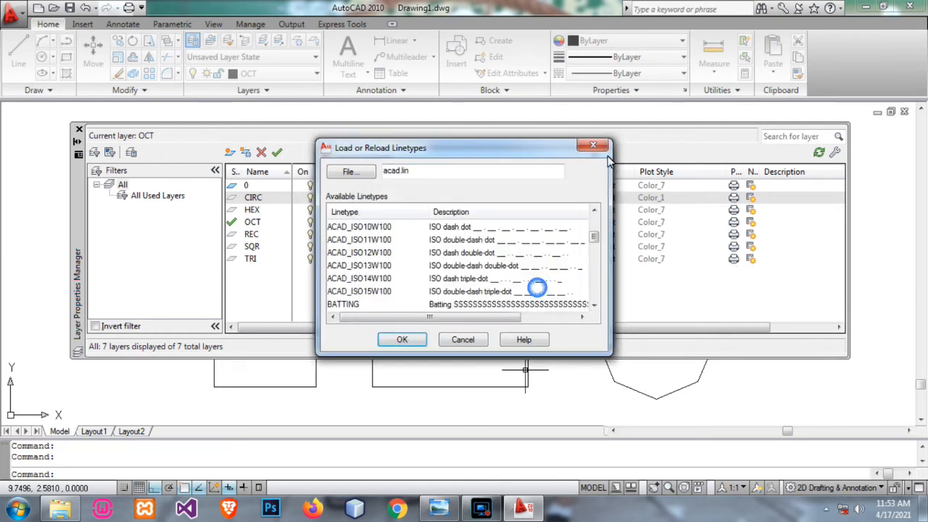
left_click(592, 145)
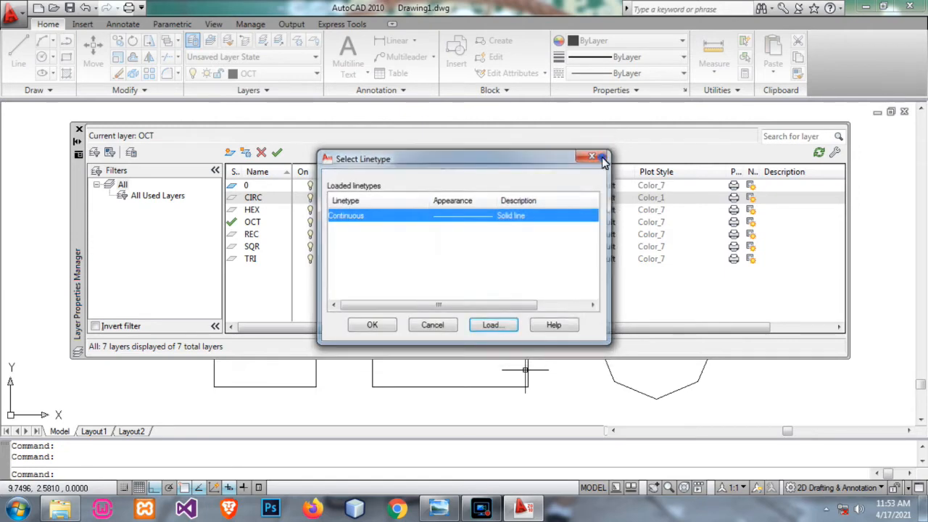
left_click(593, 155)
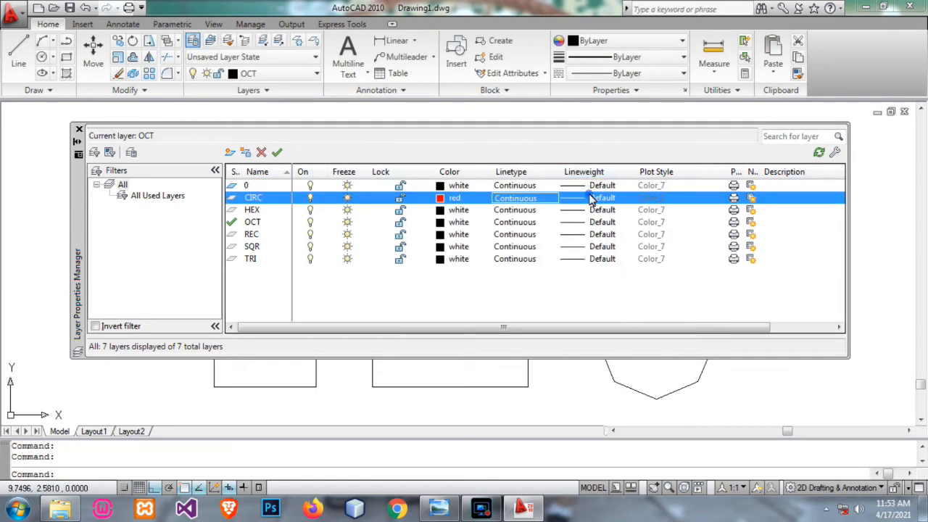
- Set the CIRC layer's lineweight to 0.30 mm
left_click(591, 197)
left_click_drag(442, 138, 525, 142)
mouse_move(617, 196)
left_mouse_down()
mouse_move(620, 269)
mouse_move(619, 185)
left_mouse_up()
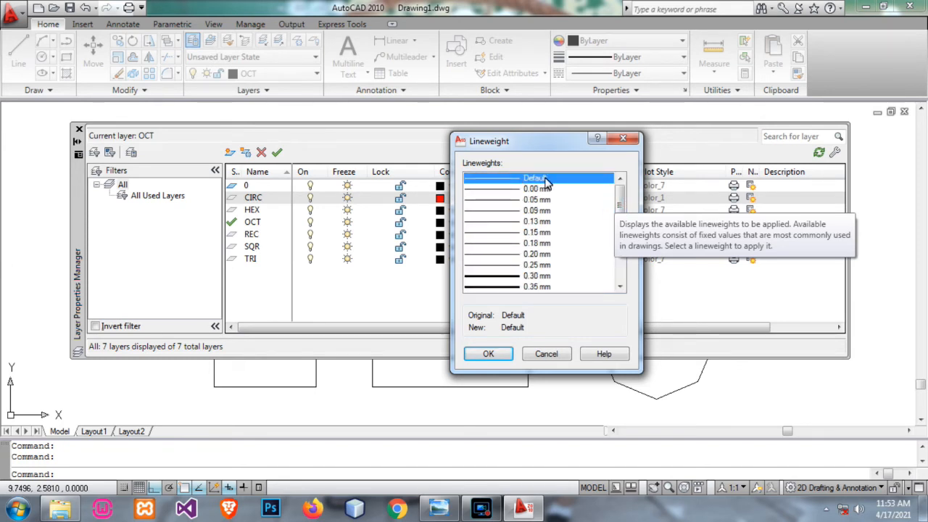
left_click_drag(616, 182, 626, 222)
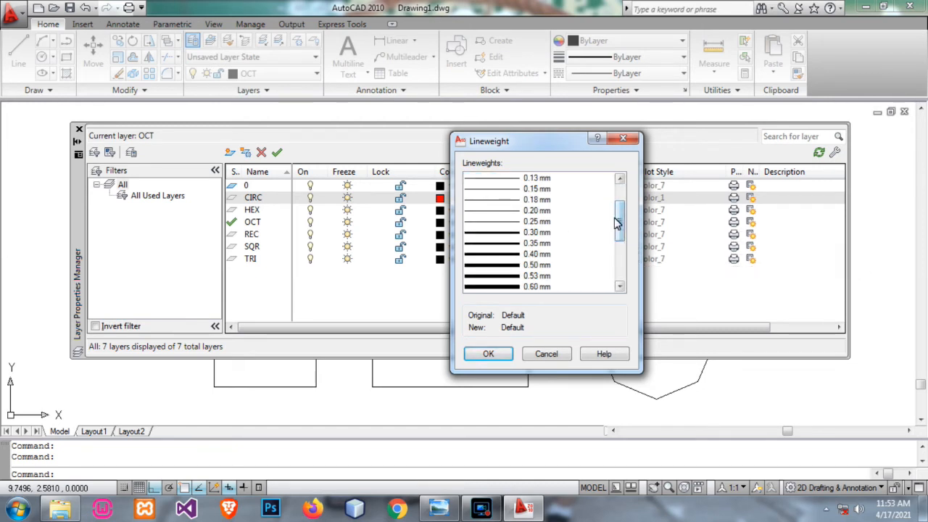
left_click(513, 231)
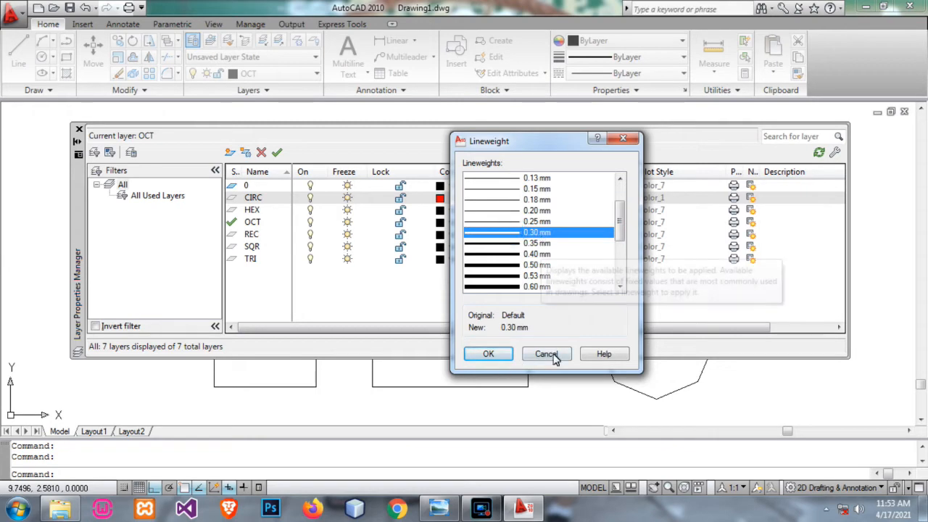
left_click(491, 353)
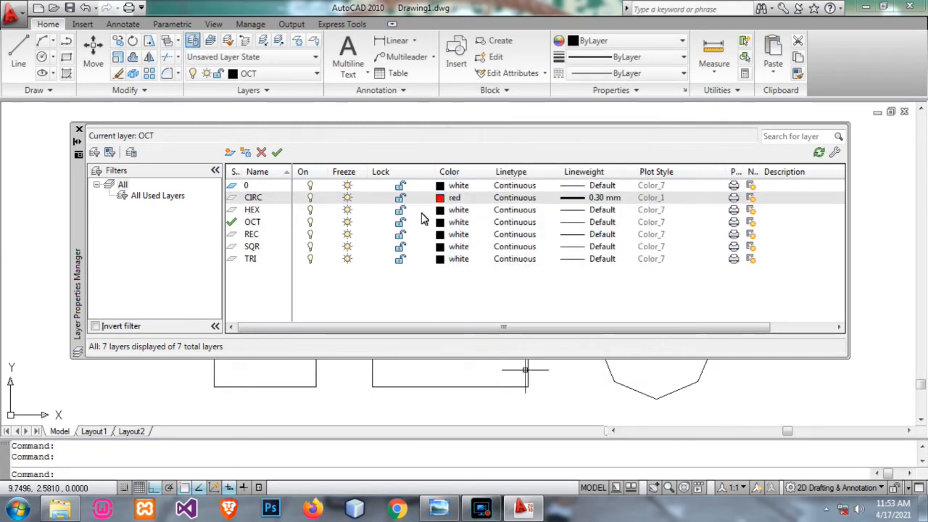
- Set the HEX layer's color to yellow, index color 2
left_click(445, 209)
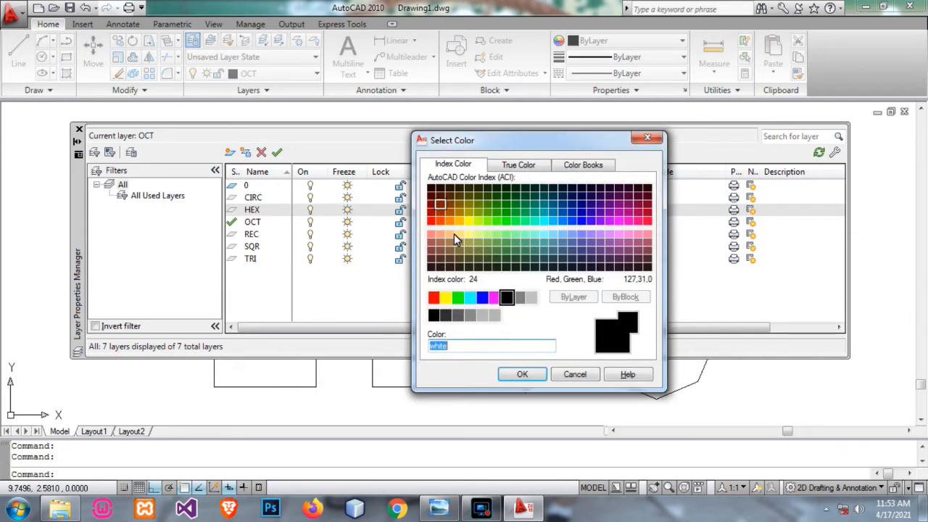
left_click(445, 297)
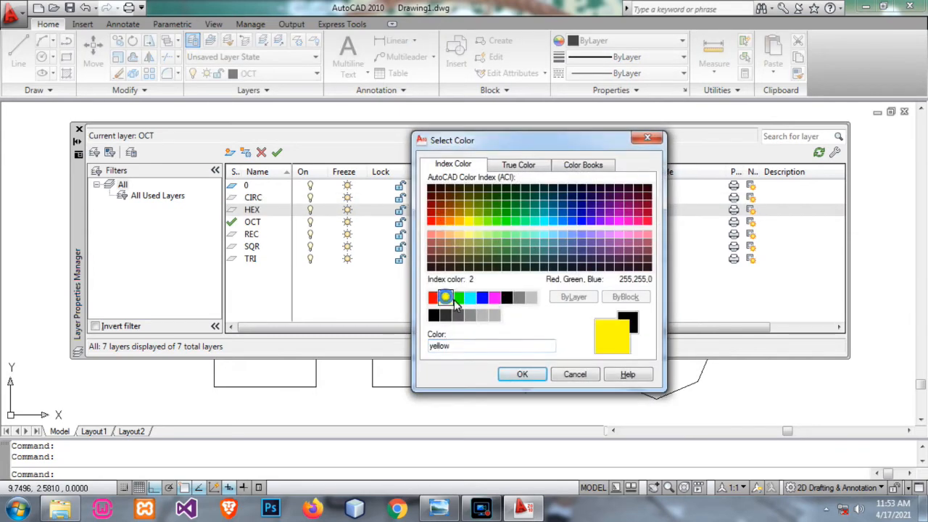
left_click(522, 375)
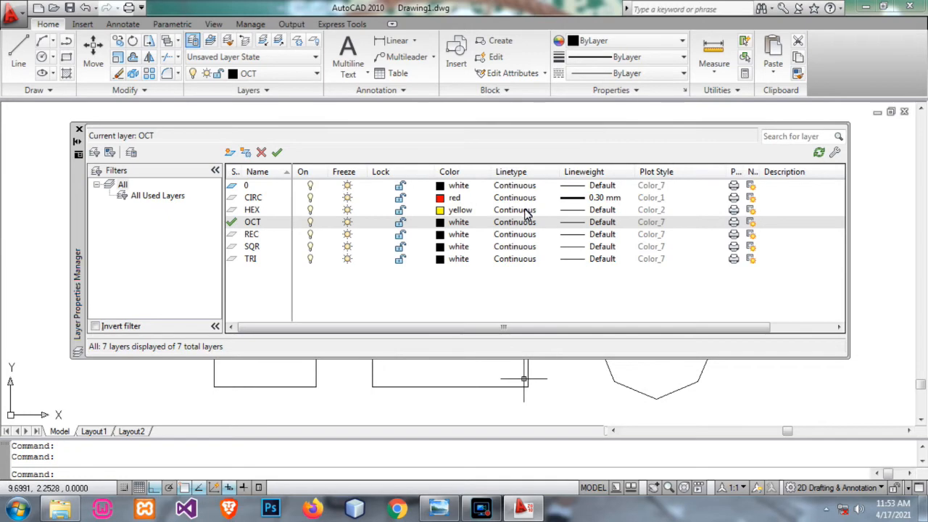
- Examine the loadable acad.lin linetypes for the HEX layer, such as ACAD_ISO02W100, and leave without loading any
left_click(527, 211)
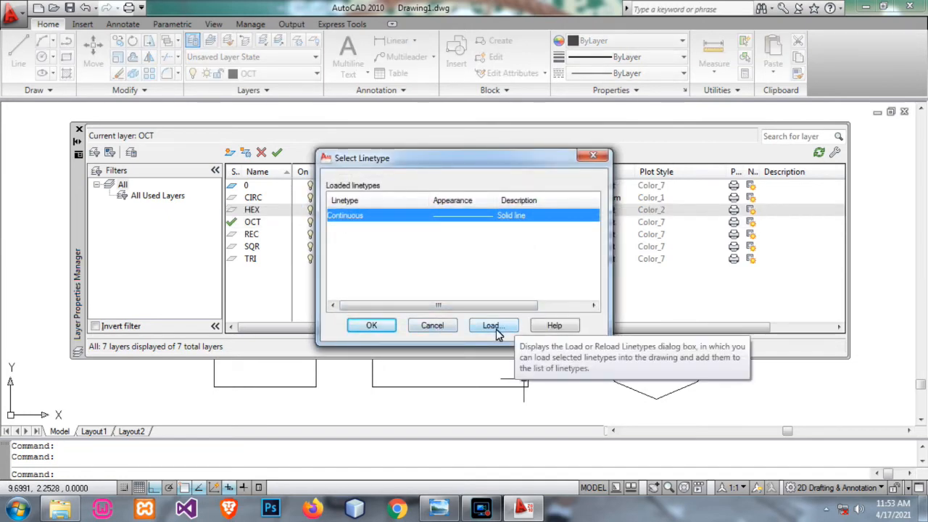
left_click(496, 328)
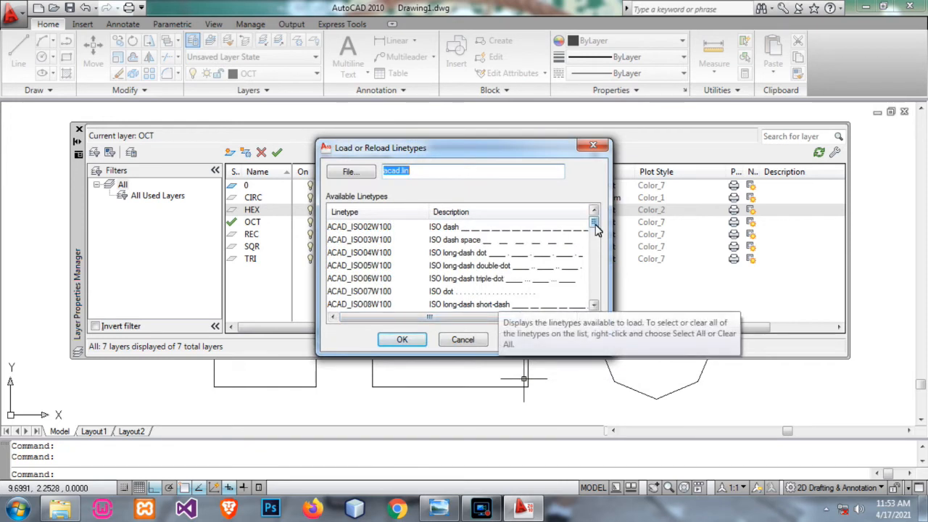
left_click(544, 229)
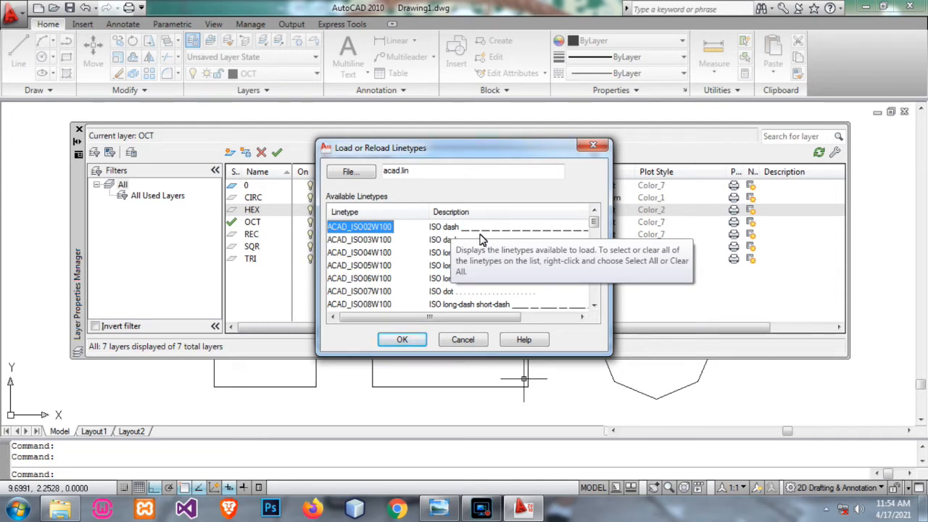
mouse_move(594, 221)
left_mouse_down()
mouse_move(594, 254)
mouse_move(594, 219)
left_mouse_up()
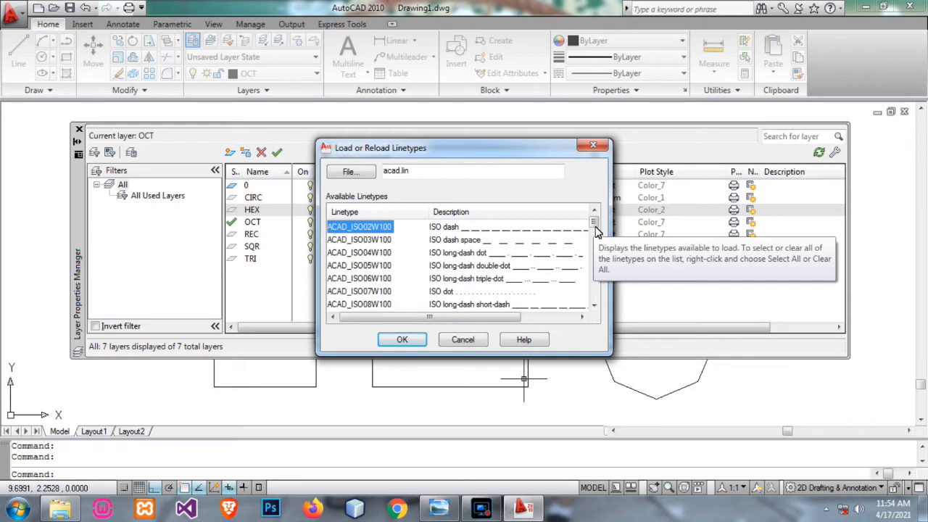
left_click(595, 148)
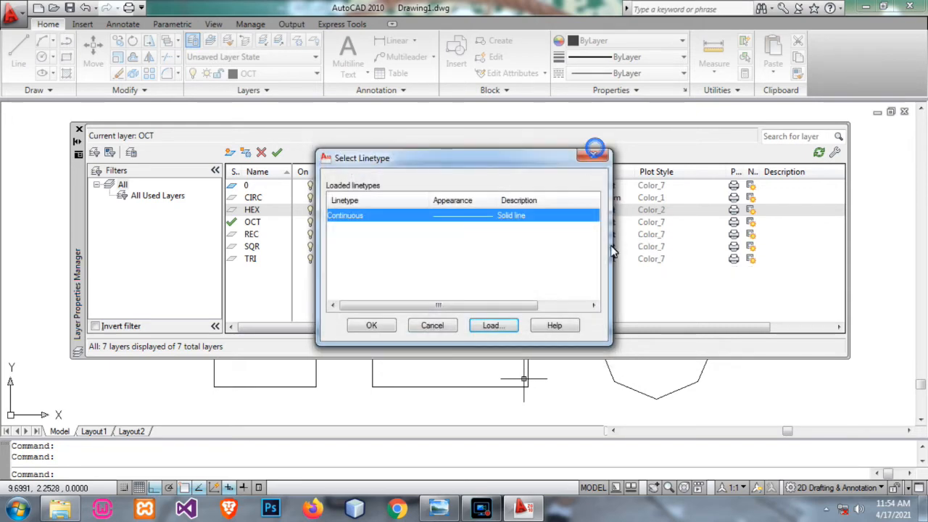
left_click(602, 156)
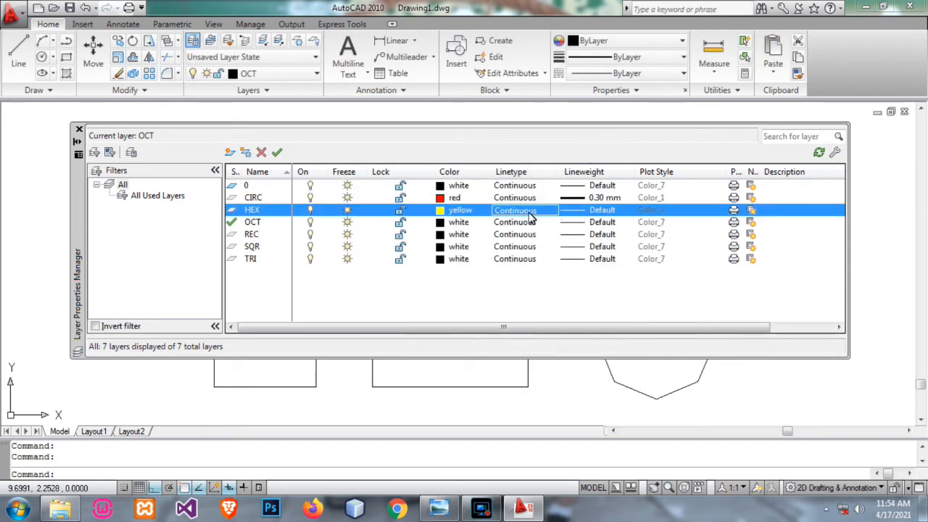
- Set the HEX layer's lineweight to 0.20 mm
left_click(573, 210)
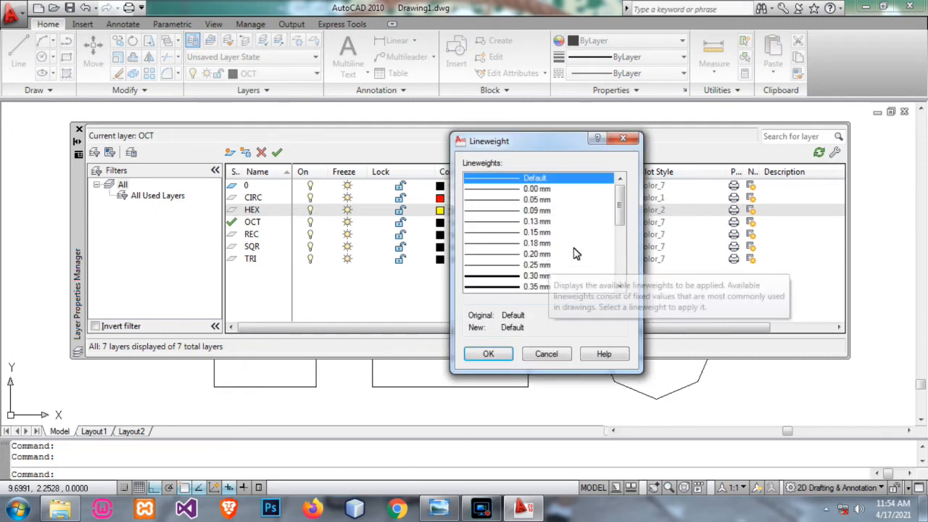
scroll(537, 261, "down", 3)
scroll(538, 261, "up", 3)
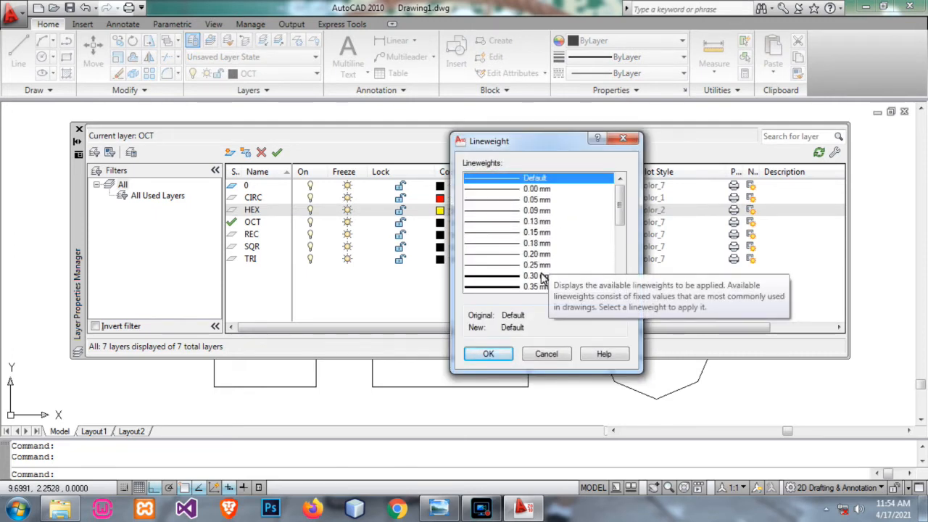
scroll(542, 279, "down", 1)
left_click(529, 221)
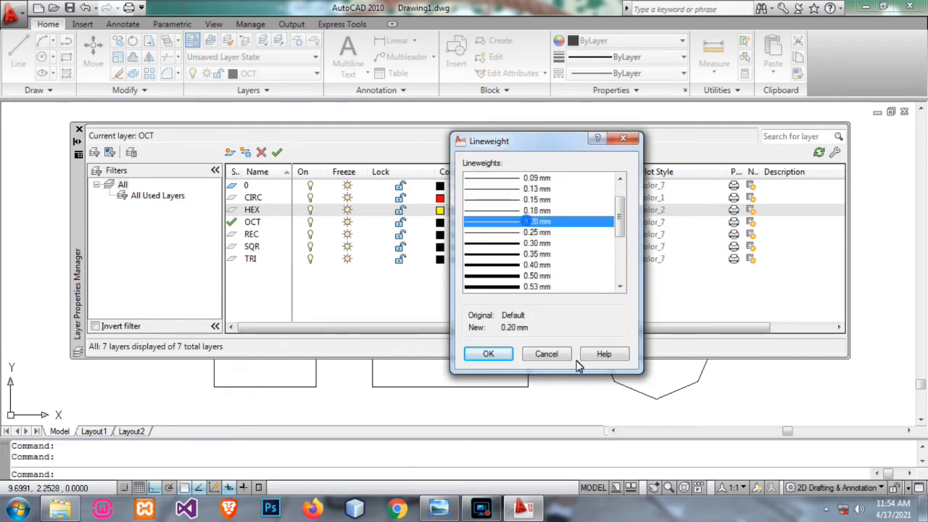
left_click(487, 354)
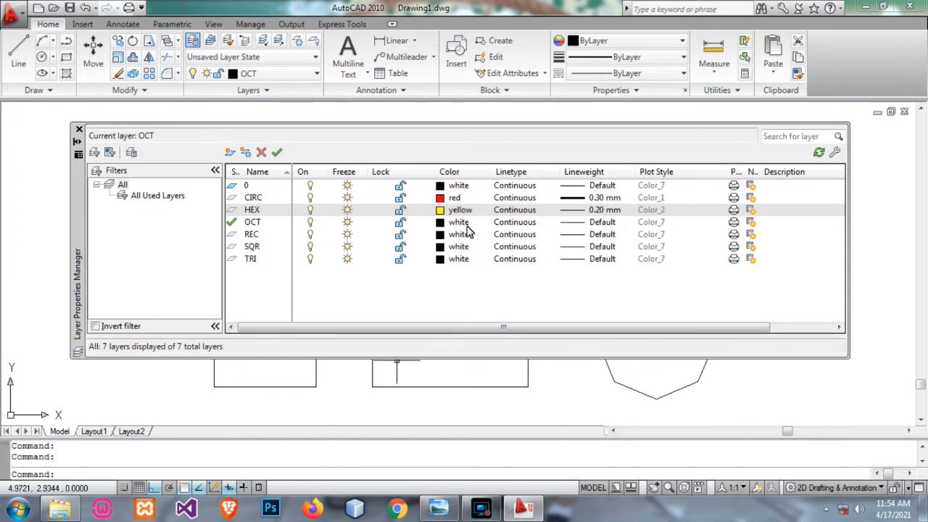
- Set the OCT layer's color to green and the REC layer's color to cyan
left_click(441, 222)
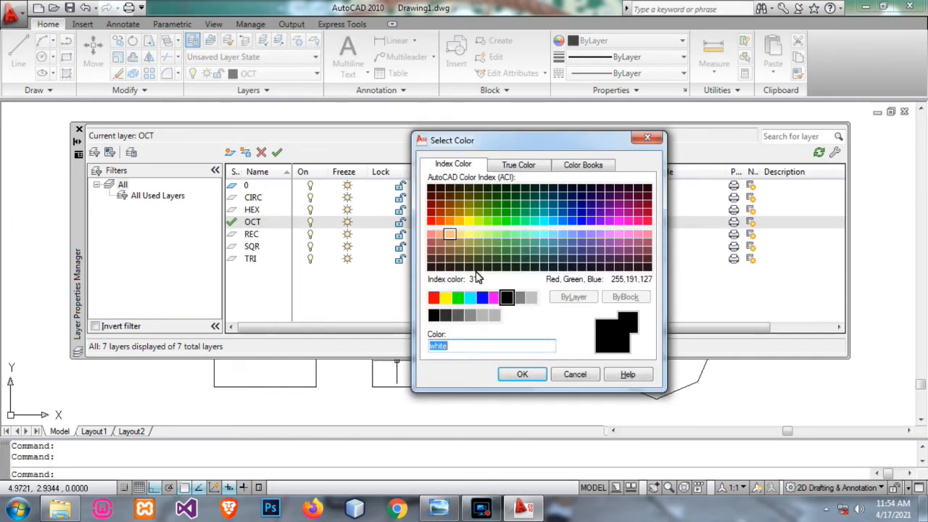
left_click(458, 297)
left_click(522, 375)
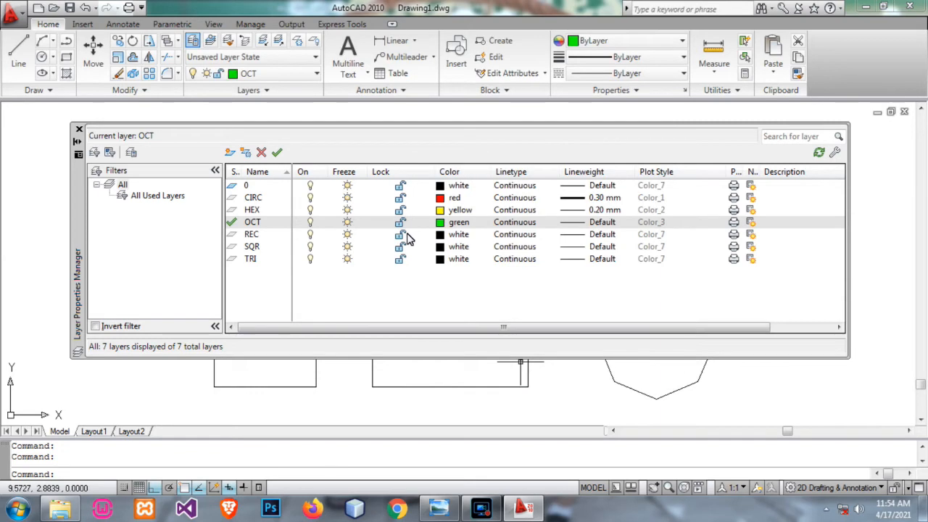
left_click(440, 235)
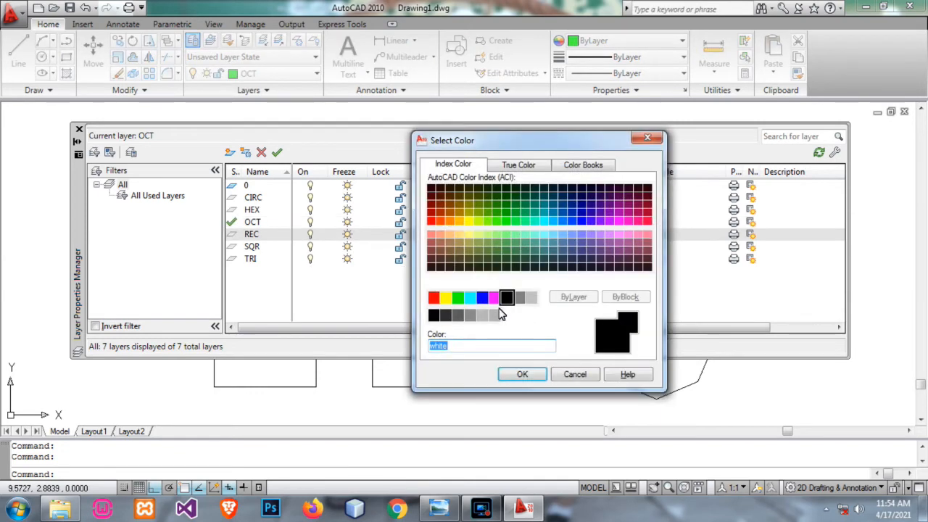
left_click(482, 299)
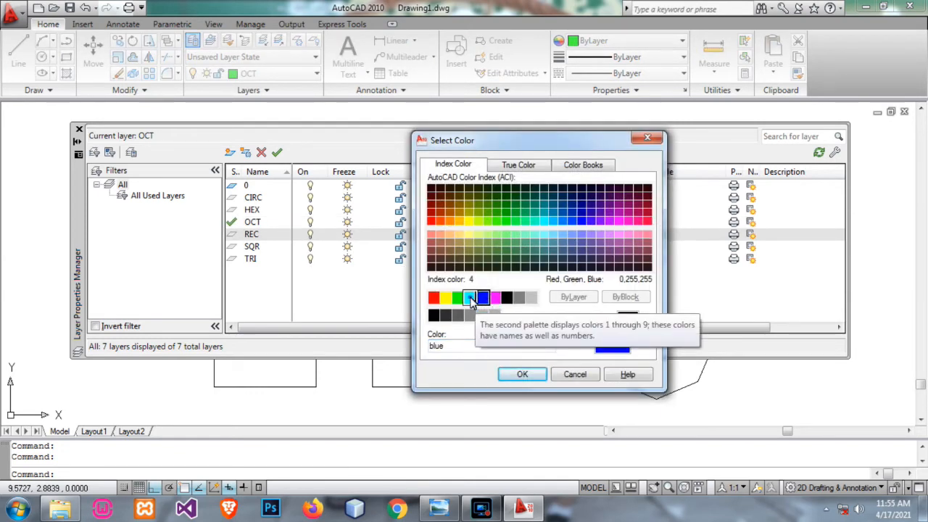
left_click(470, 298)
left_click(522, 374)
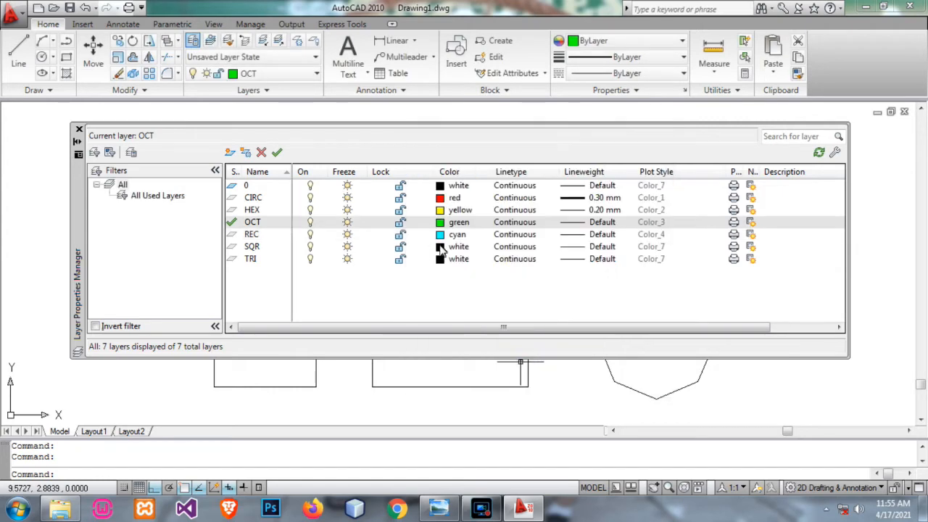
- Set the SQR layer's color to magenta and the TRI layer's color to index color 241
left_click(440, 247)
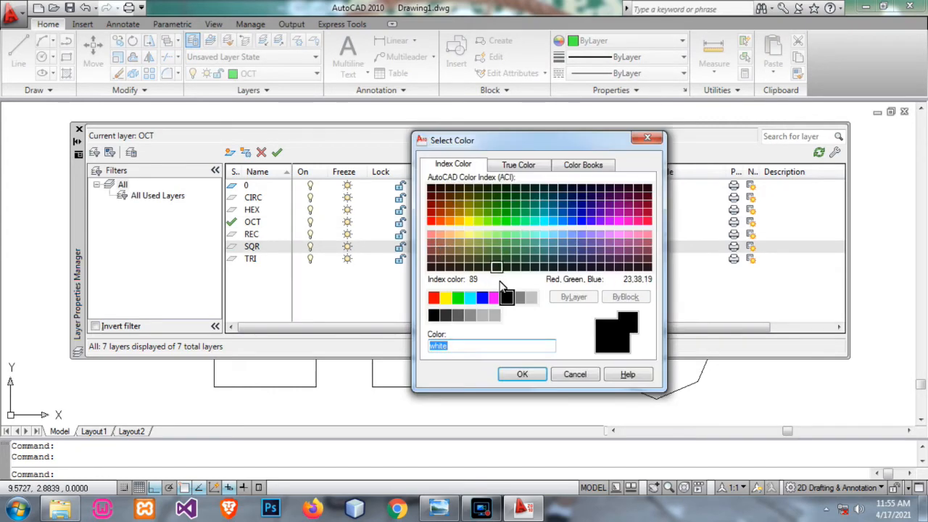
left_click(495, 299)
left_click(524, 374)
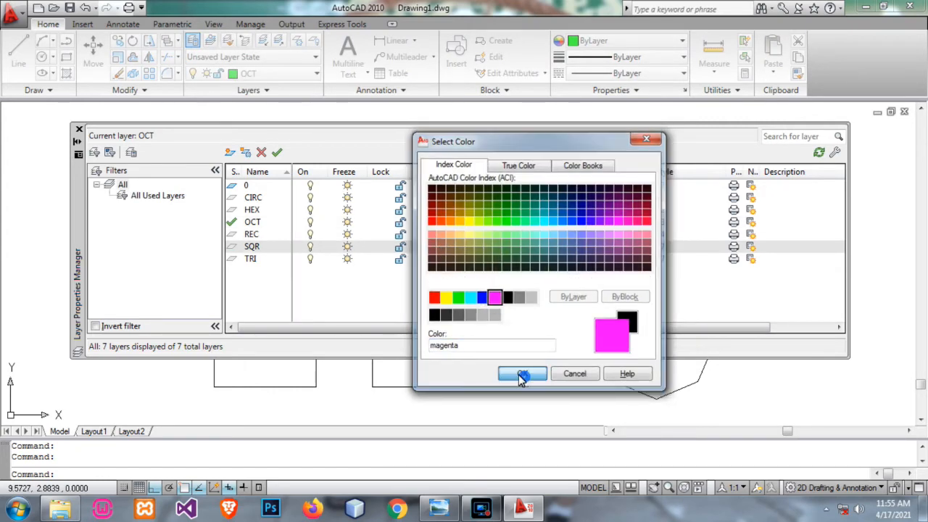
left_click(440, 259)
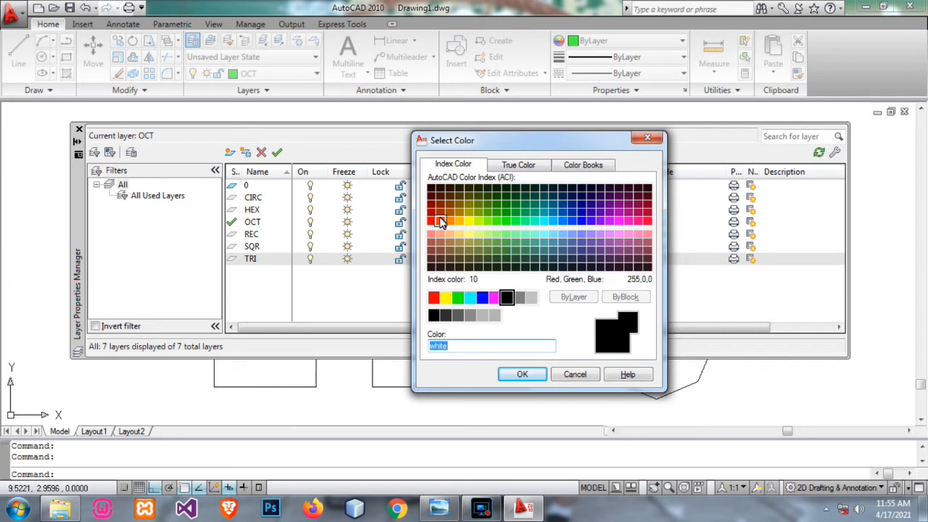
left_click(647, 235)
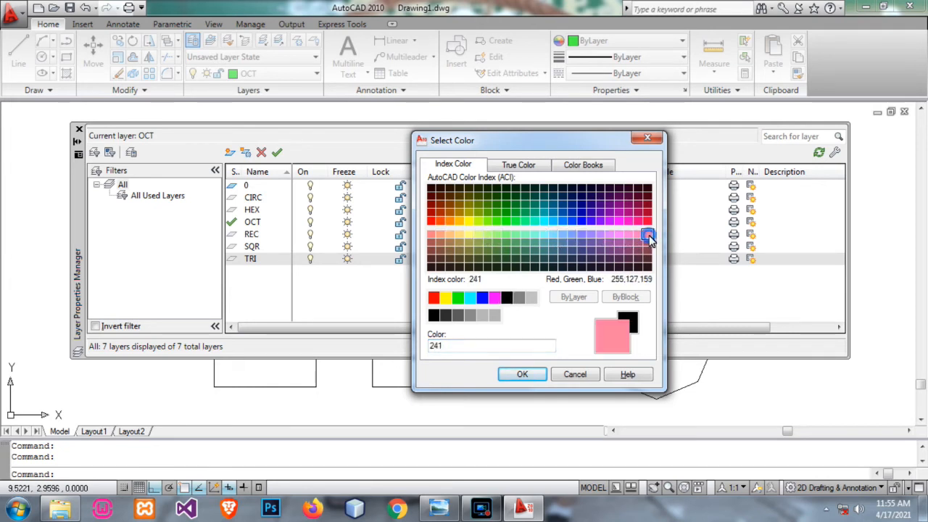
left_click(522, 375)
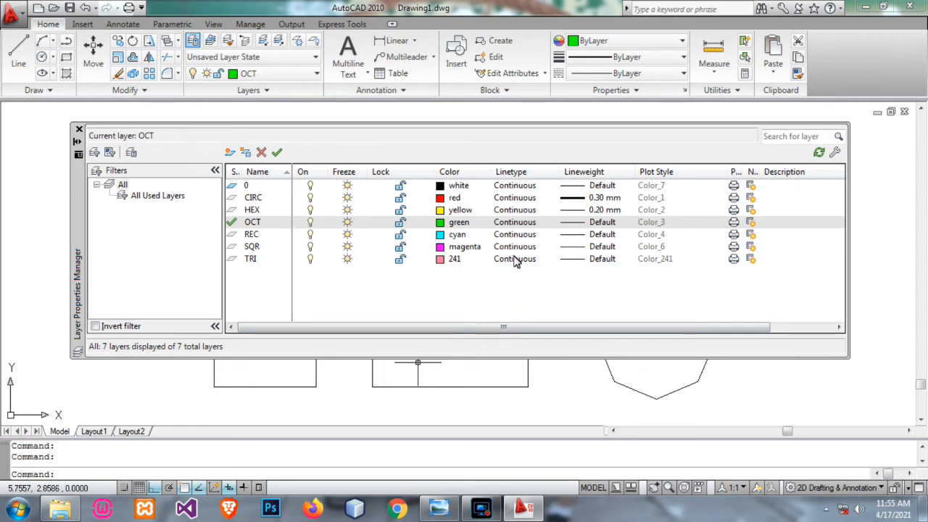
- Close the Layer Properties Manager and review the drawing's layers and their colors in the layer list
left_click(79, 130)
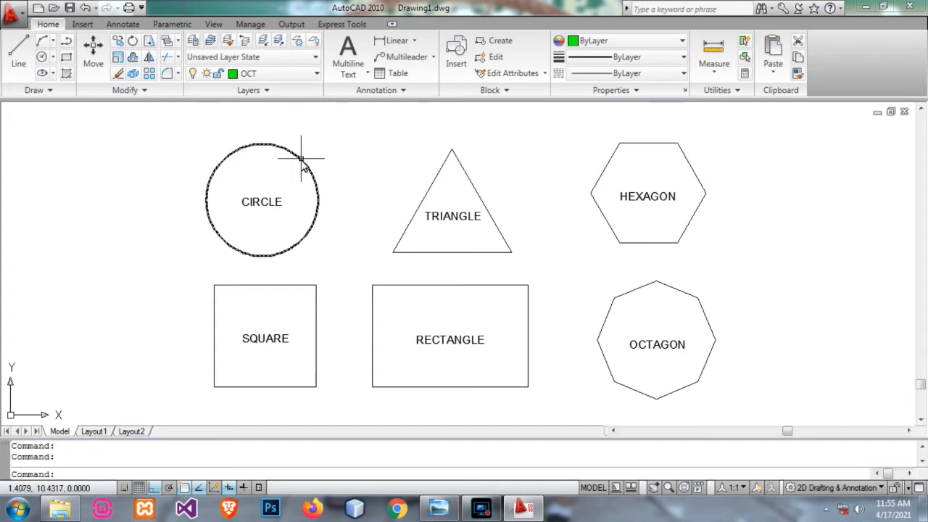
left_click(317, 75)
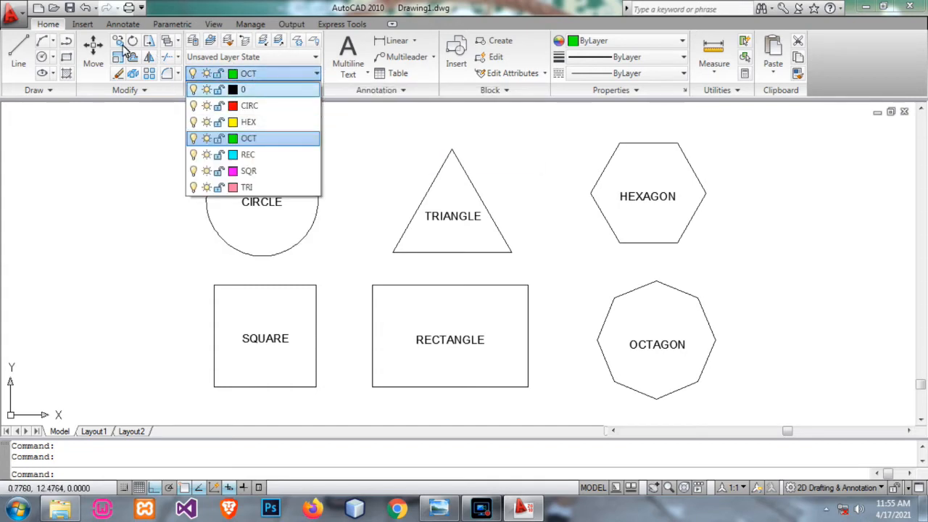
left_click(197, 40)
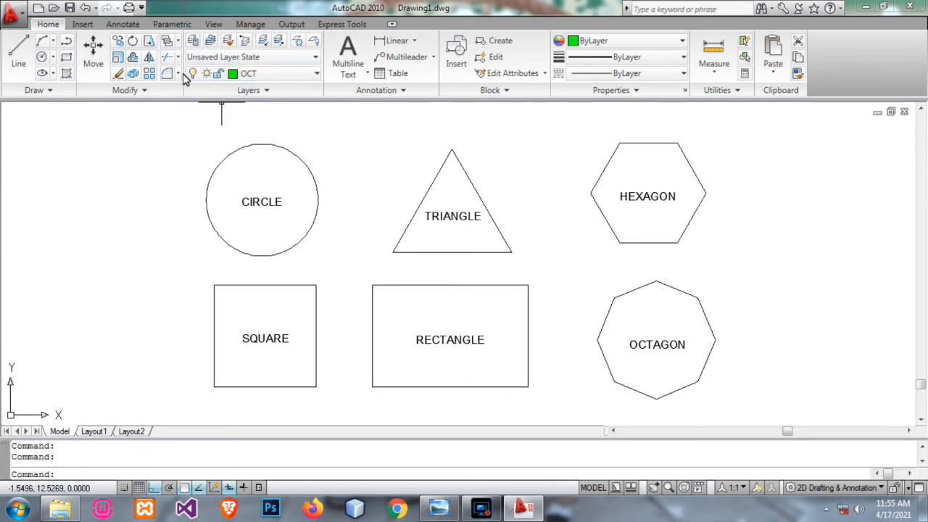
- Create a new layer named TXT in the Layer Properties Manager and set its color to index color 70
left_click(192, 41)
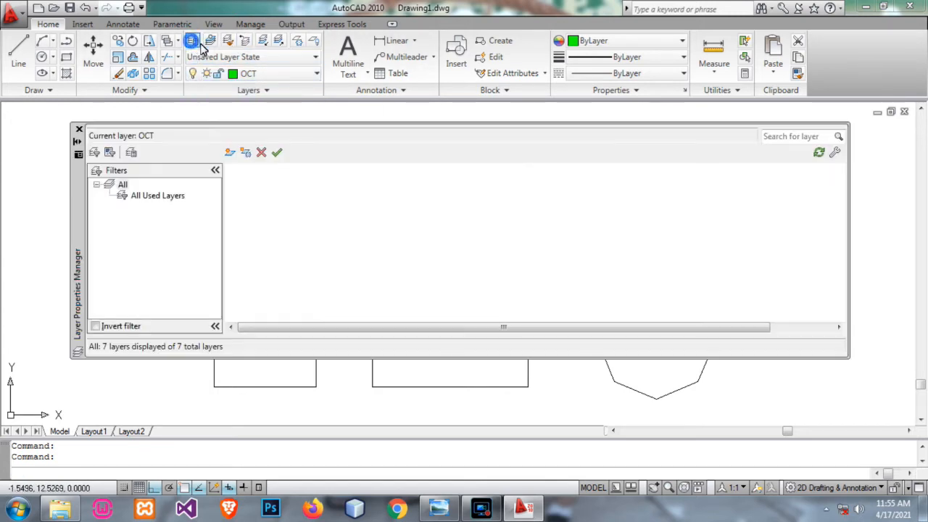
left_click(229, 151)
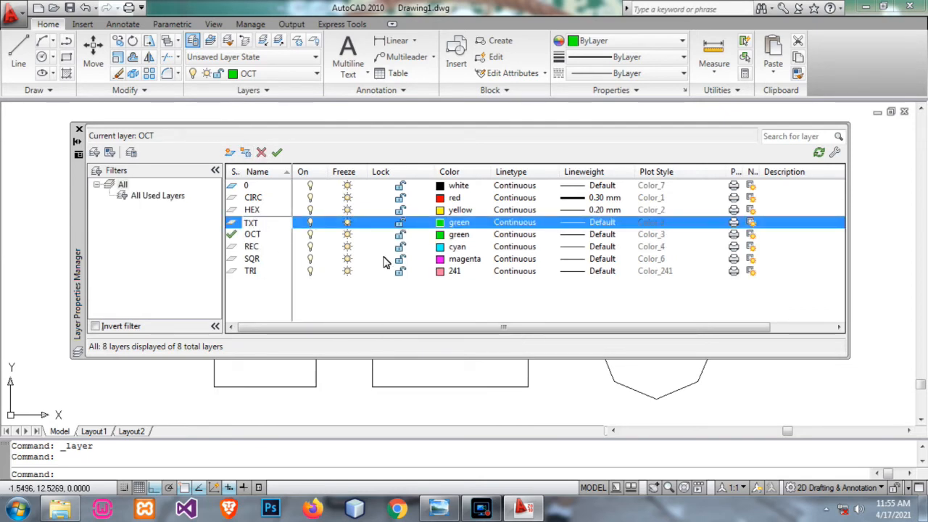
key("Return")
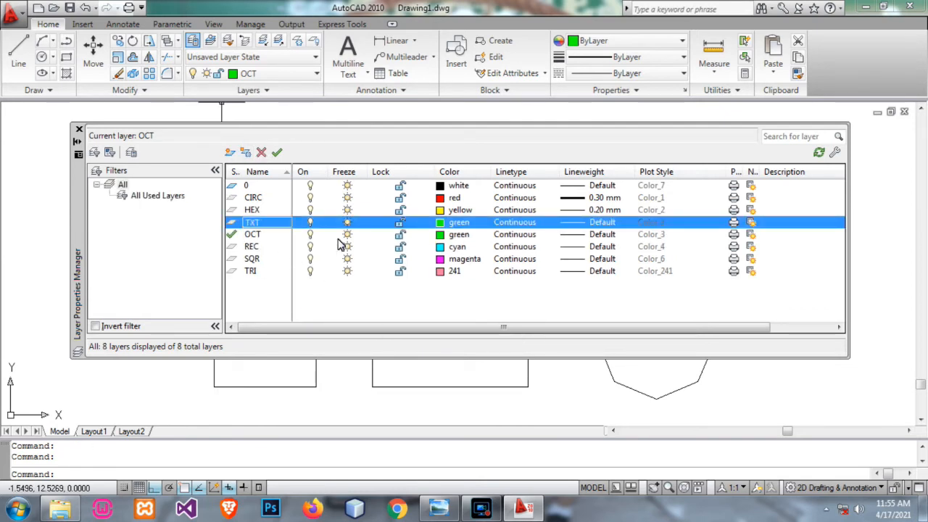
left_click(440, 222)
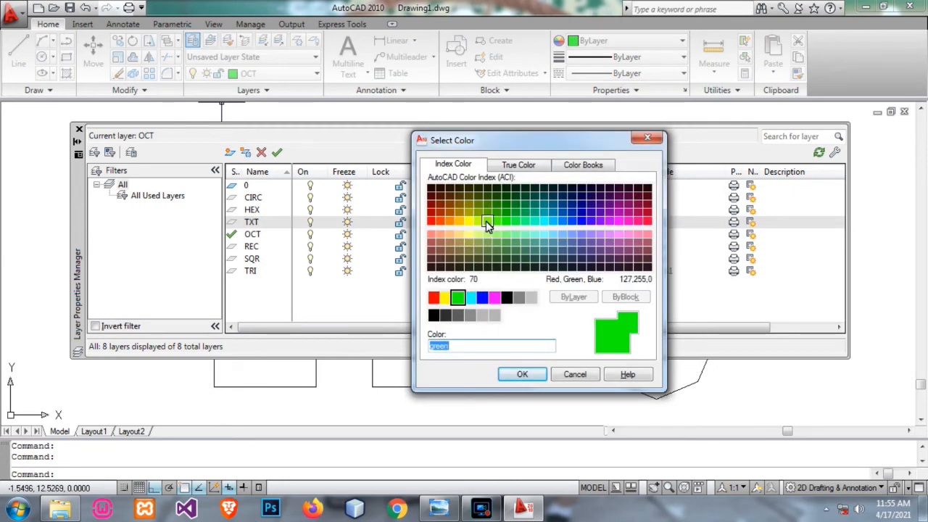
left_click(487, 223)
left_click(521, 374)
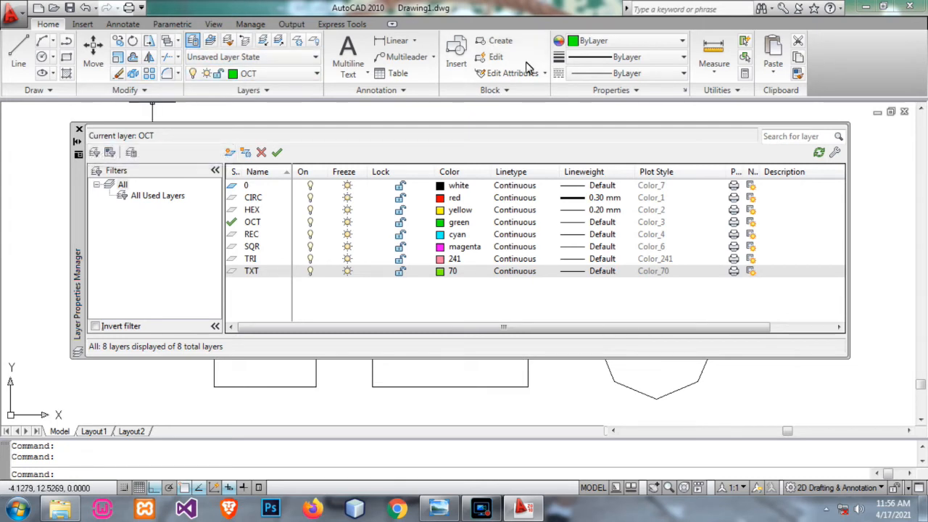
- Move the Layer Properties Manager clear of the upper shapes and close it
left_click_drag(79, 198, 104, 216)
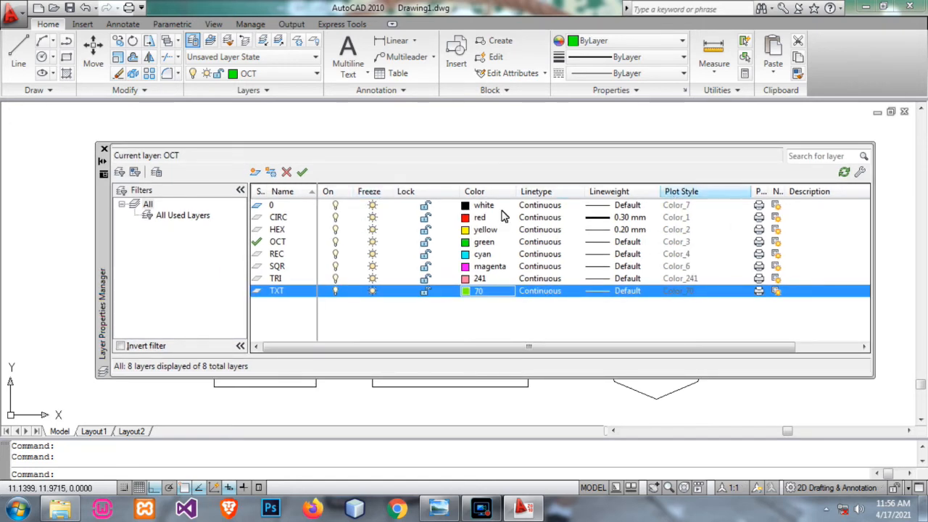
left_click_drag(102, 225, 97, 323)
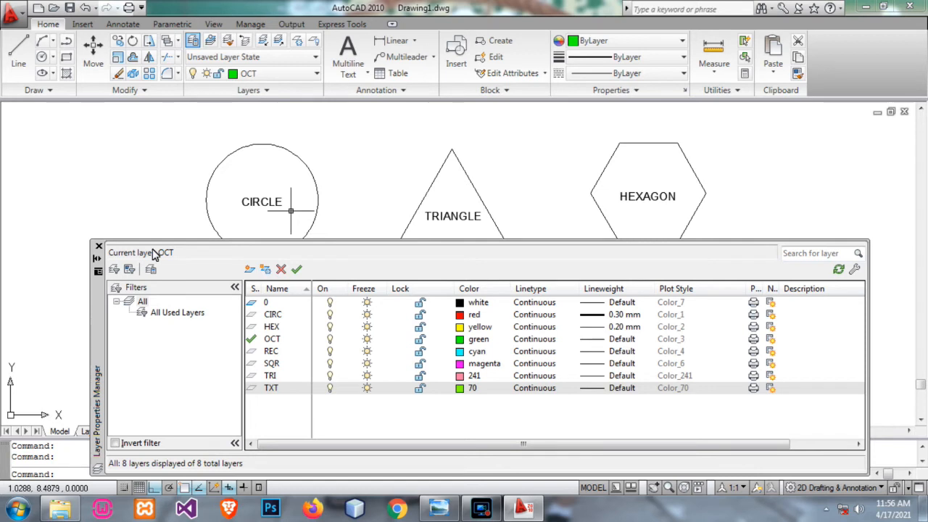
left_click(98, 248)
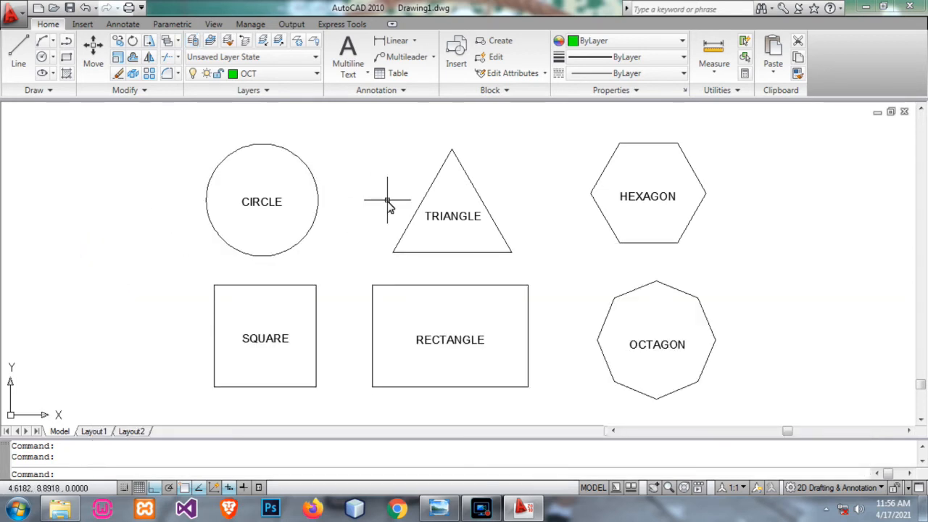
left_click(258, 203)
left_click(475, 221)
left_click(664, 201)
left_click(674, 346)
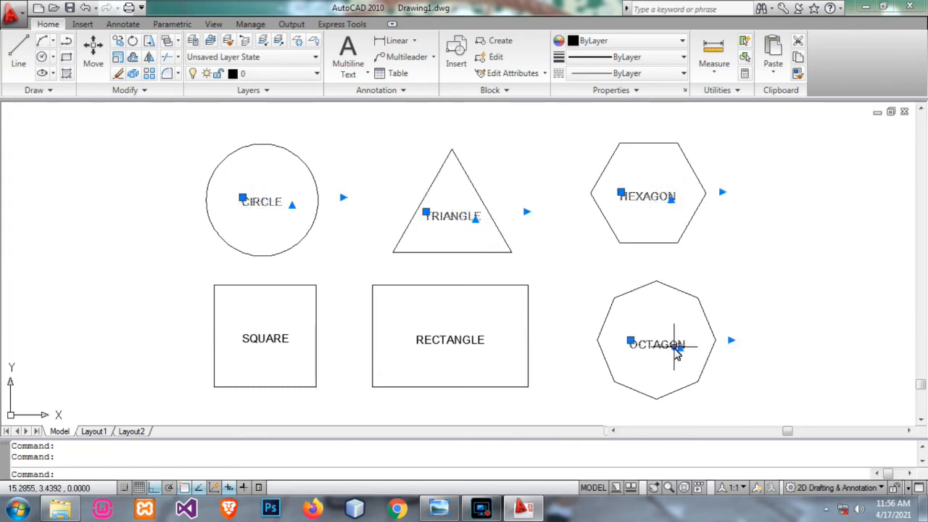
left_click(443, 344)
key("alt")
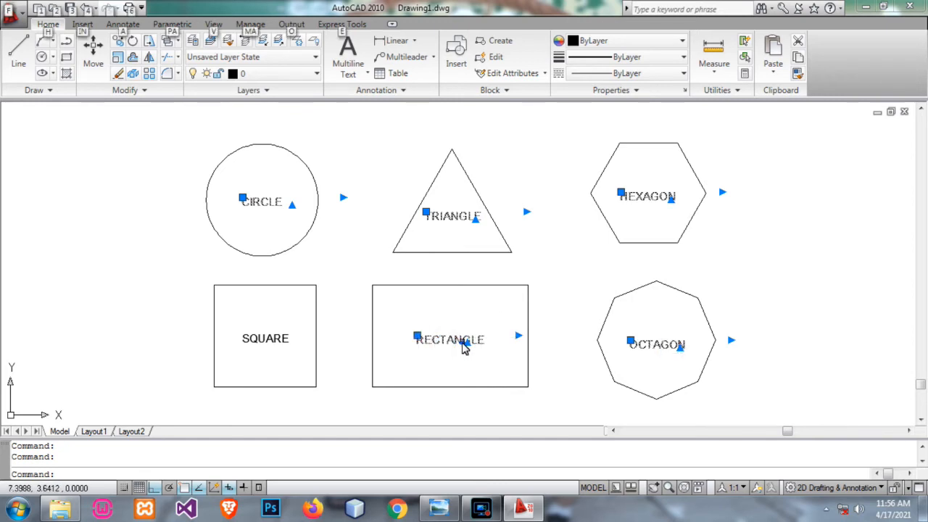
left_click(461, 345)
key("Escape")
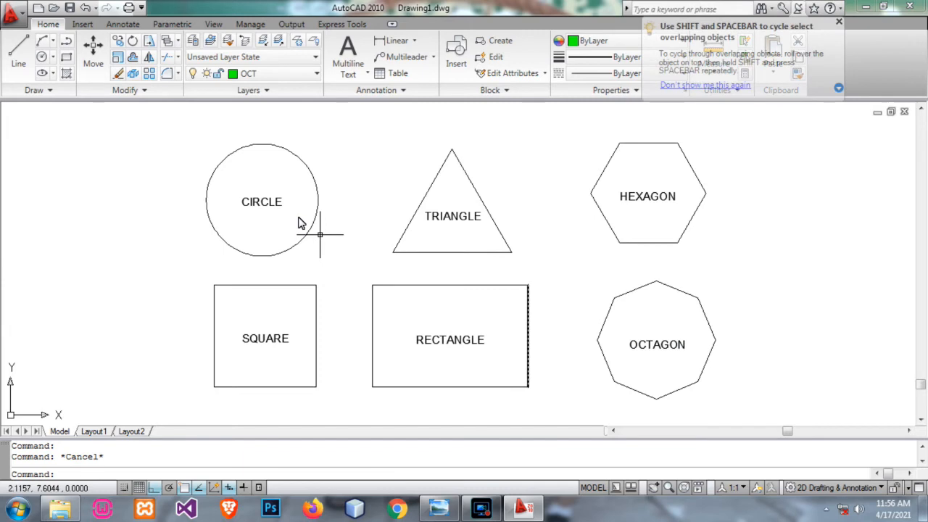
- Select the six text labels CIRCLE, TRIANGLE, HEXAGON, OCTAGON, RECTANGLE and SQUARE inside the shapes
left_click(264, 205)
left_click(471, 225)
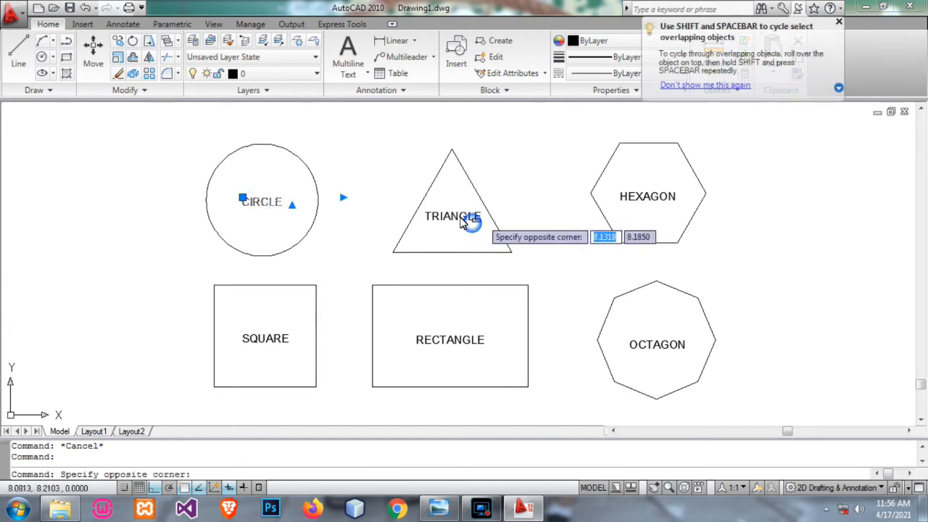
left_click(467, 217)
left_click(635, 203)
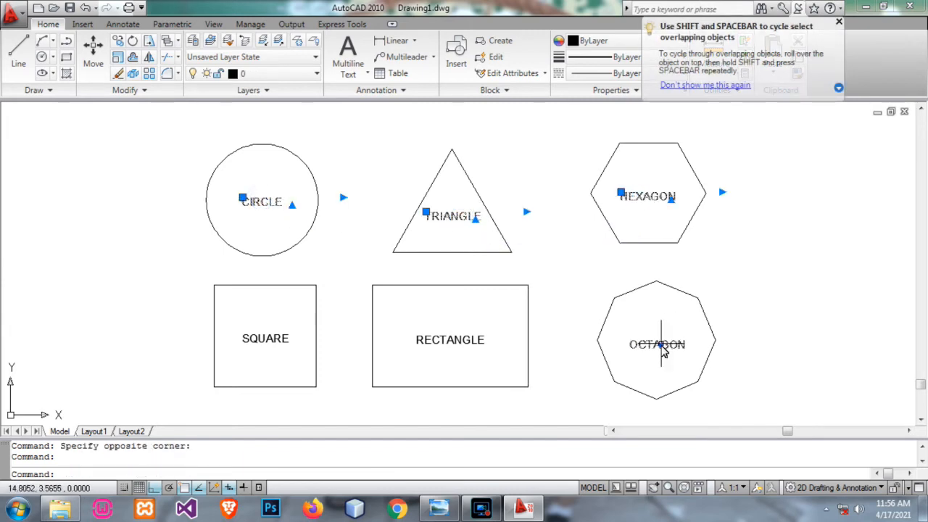
left_click(659, 344)
left_click(468, 337)
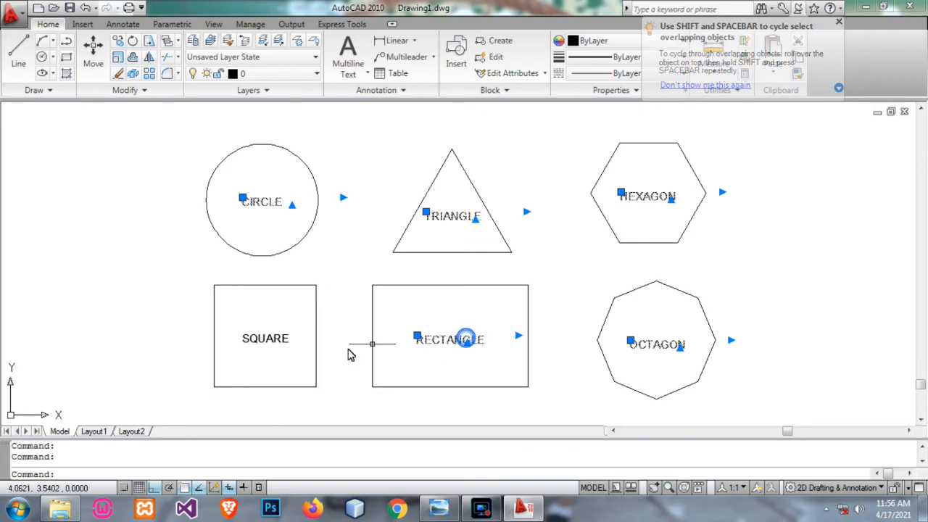
left_click(284, 340)
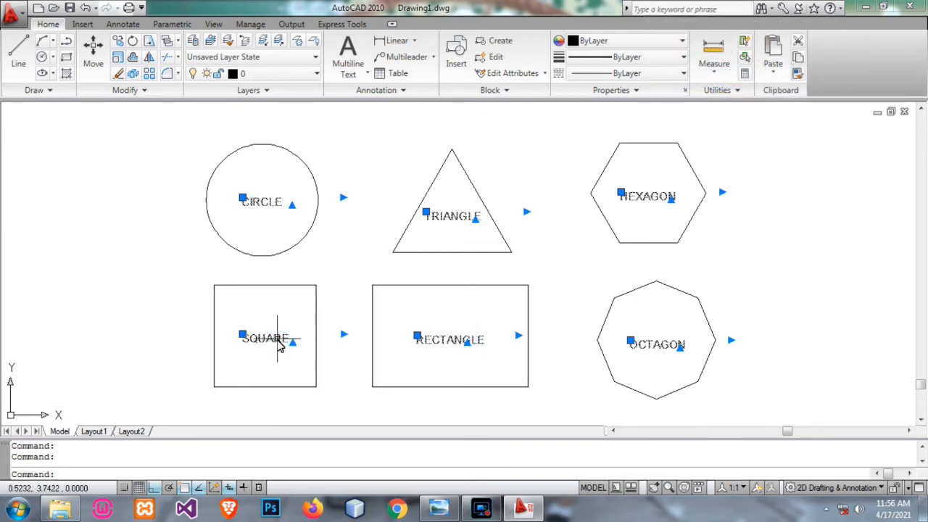
- Try removing the SQUARE and RECTANGLE labels and the rectangle's upper edge from the selection, adding both labels back
left_click(269, 338, "shift")
left_click(466, 338, "shift")
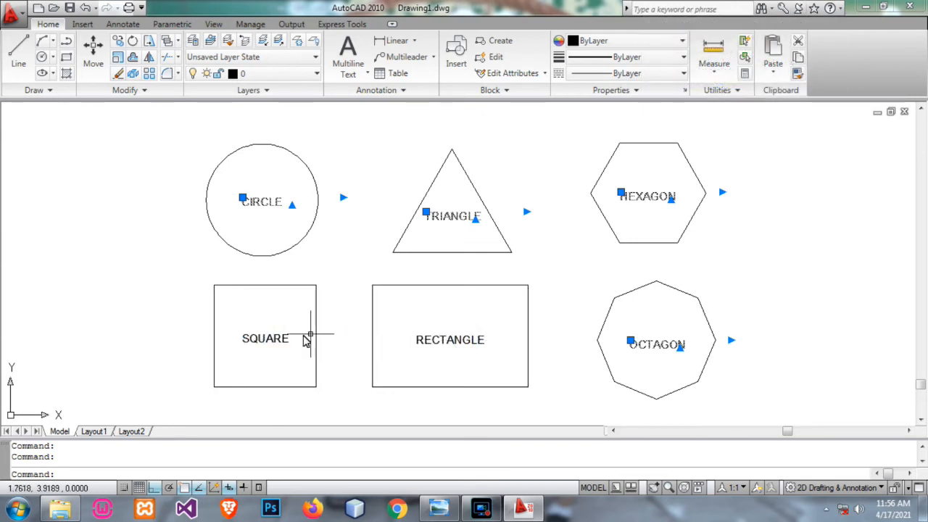
left_click(279, 338)
left_click(467, 341)
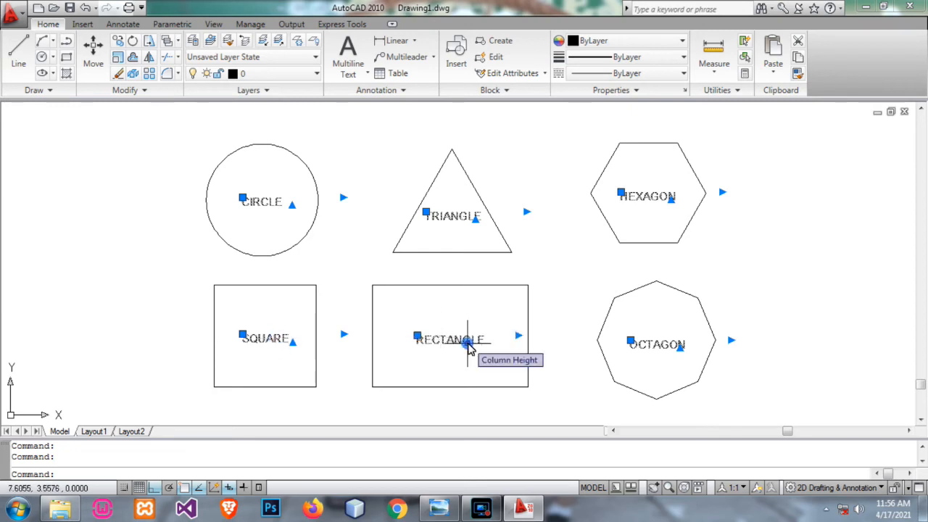
left_click(519, 286)
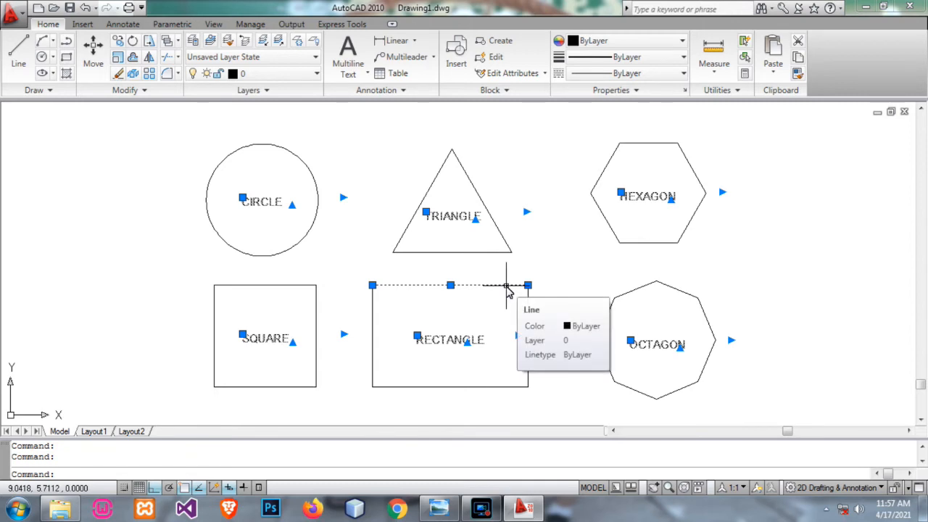
key("Escape")
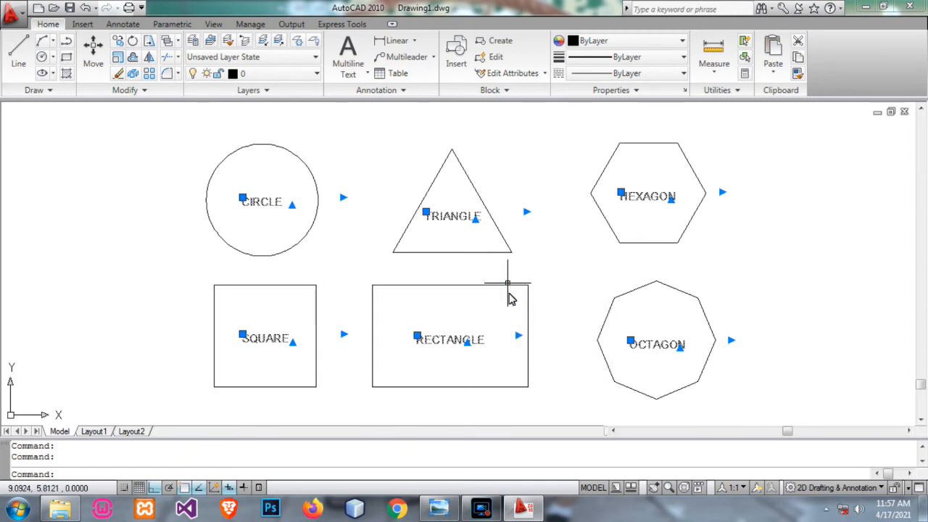
left_click(510, 285)
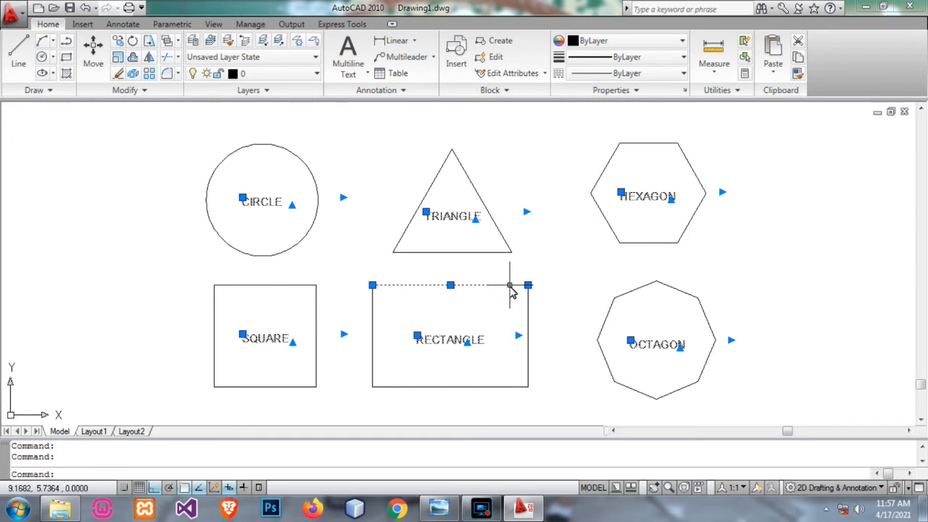
key("Escape")
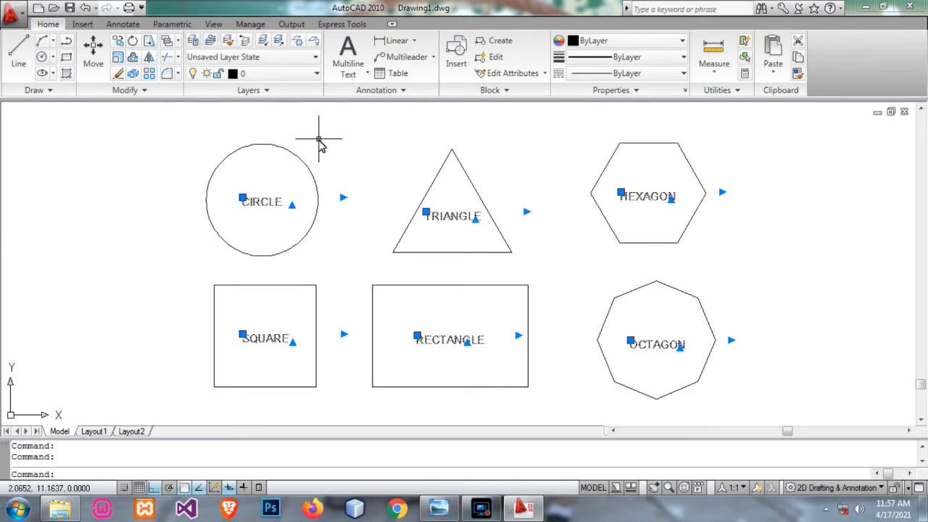
- Assign the six selected text labels to the TXT layer and clear the selection
left_click(314, 75)
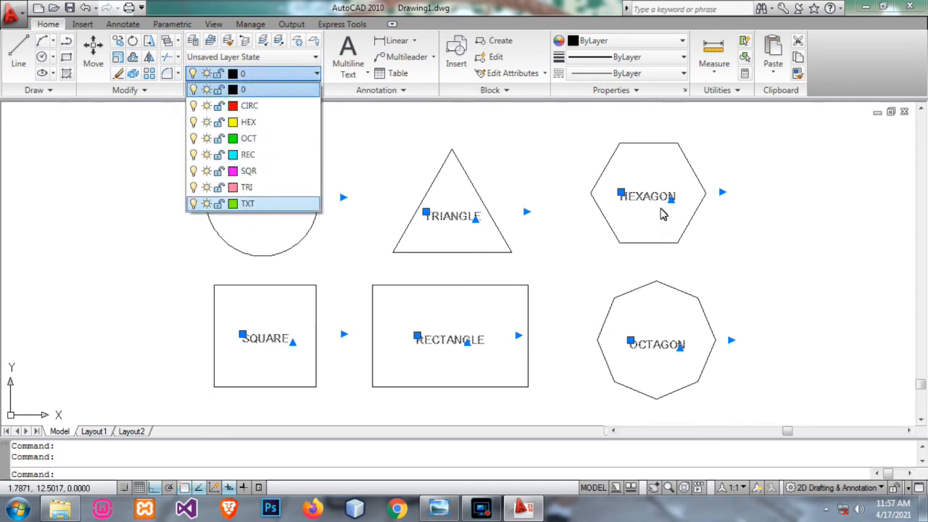
left_click(247, 203)
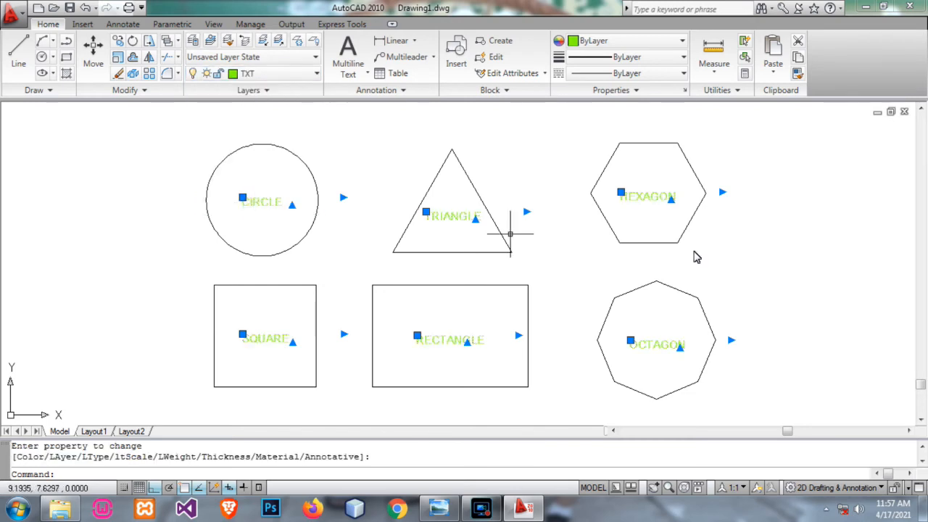
key("Escape")
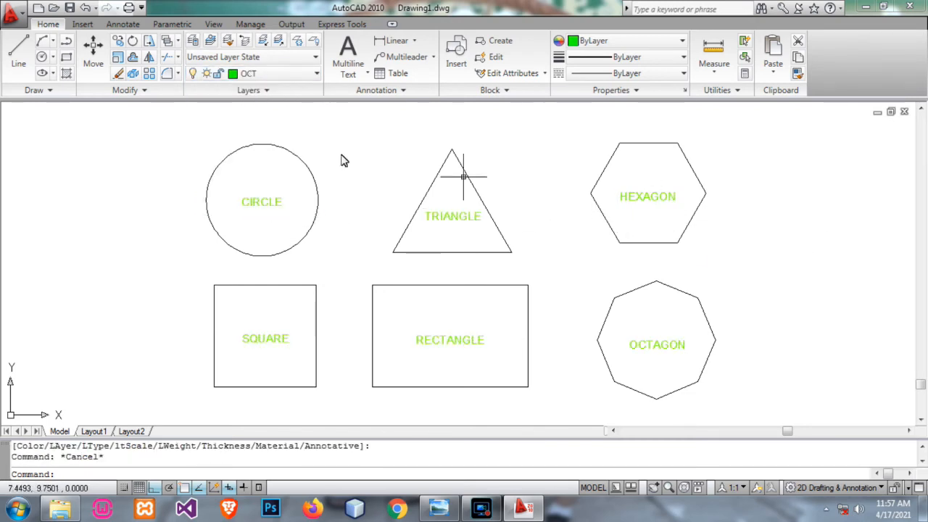
left_click(298, 76)
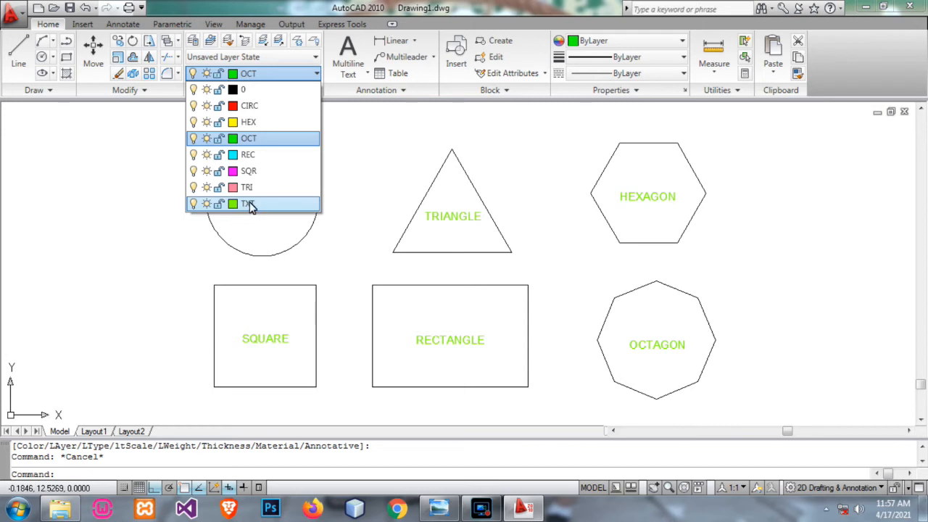
key("Escape")
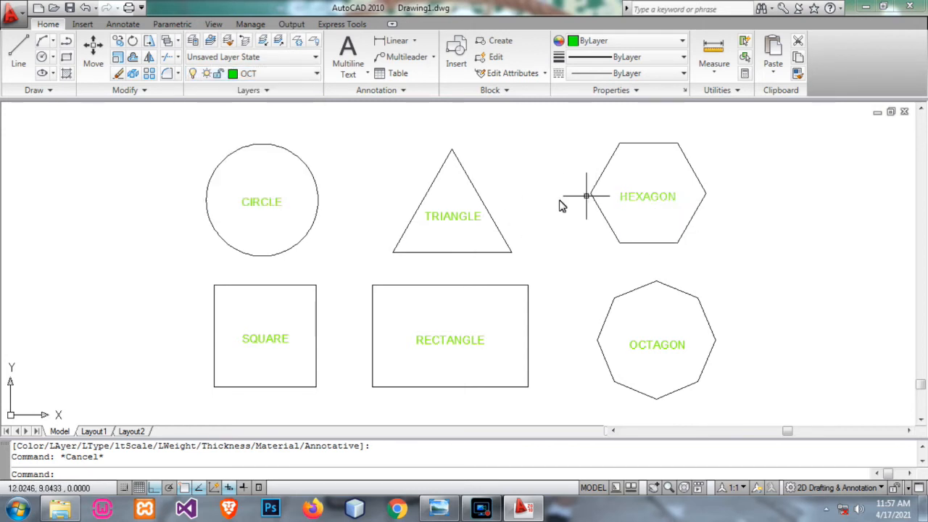
left_click(693, 303)
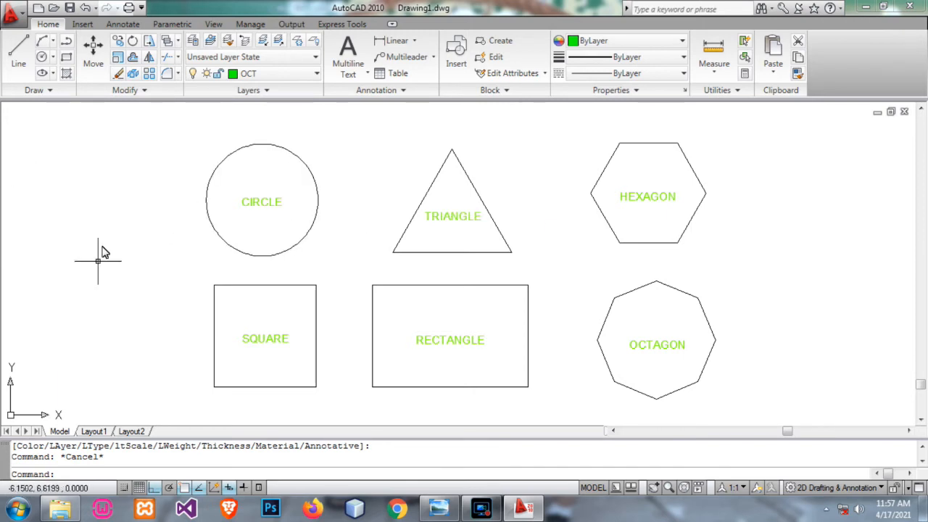
right_click(86, 186)
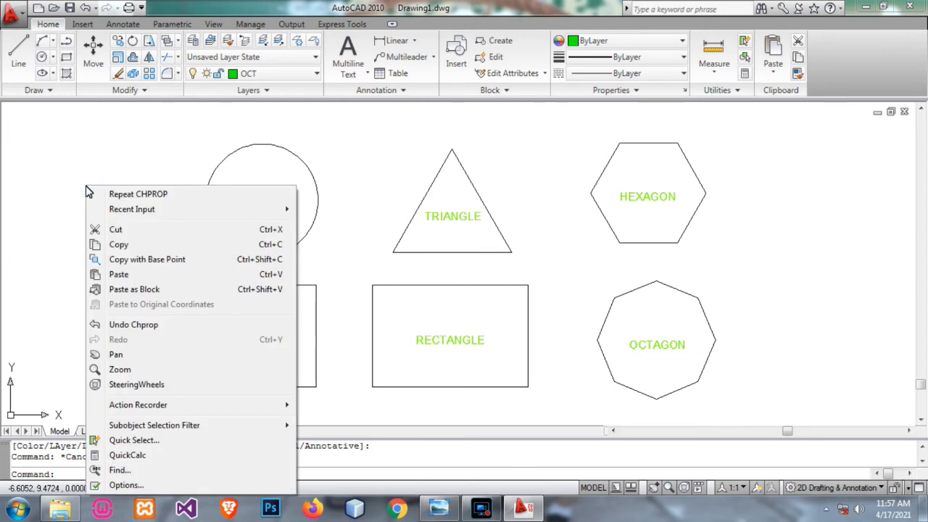
left_click(122, 487)
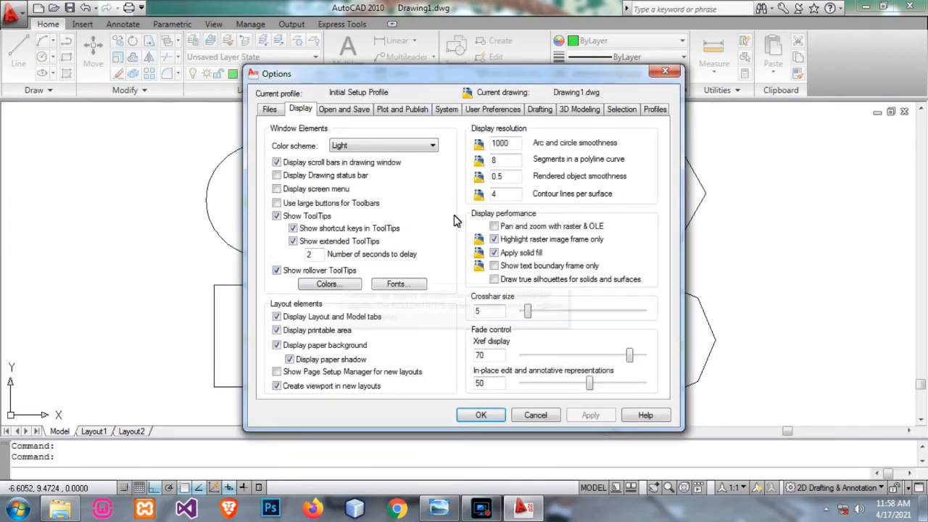
left_click(666, 73)
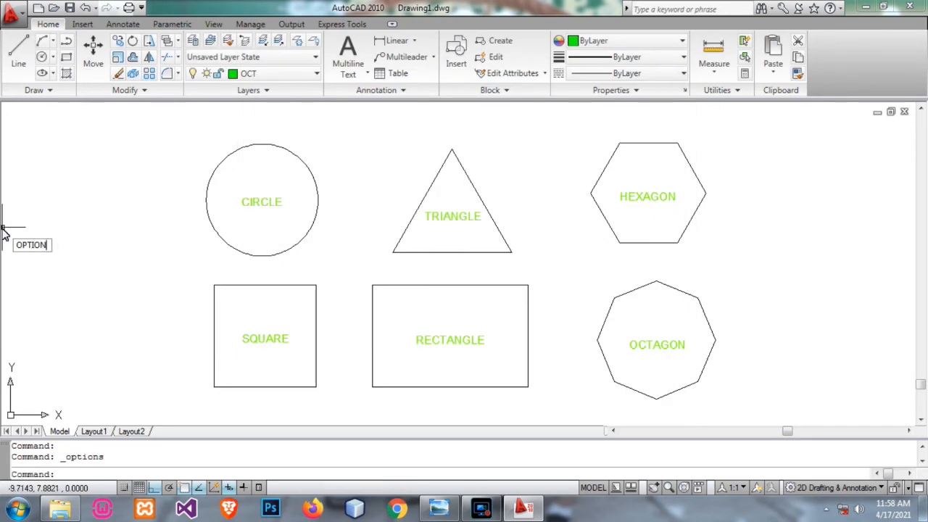
key("Return")
key("Escape")
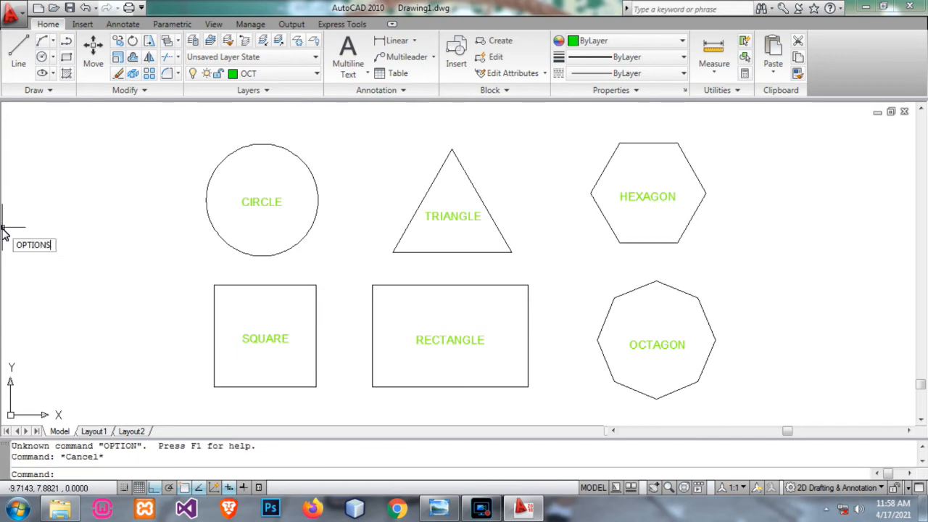
- Run the OPTIONS command and set the 2D model space uniform background color to Black
type("OPTIONS")
key("Return")
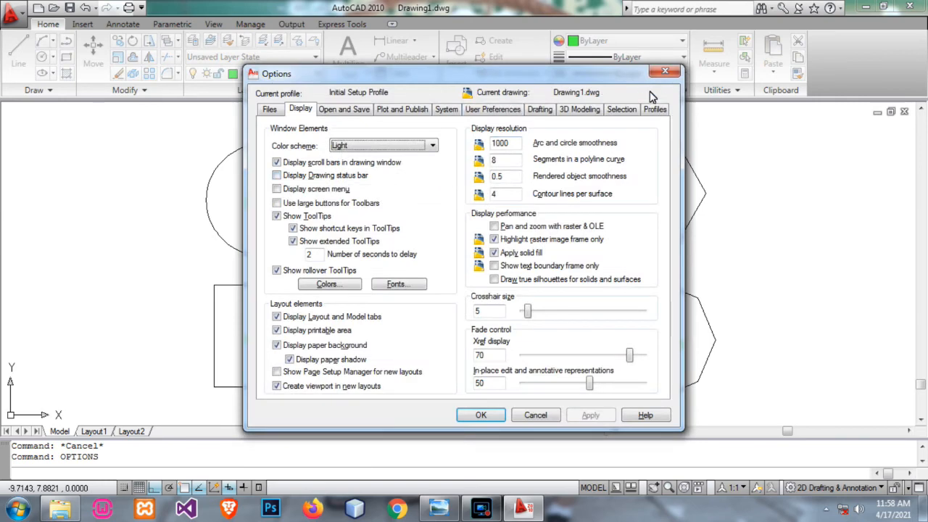
left_click_drag(589, 80, 628, 64)
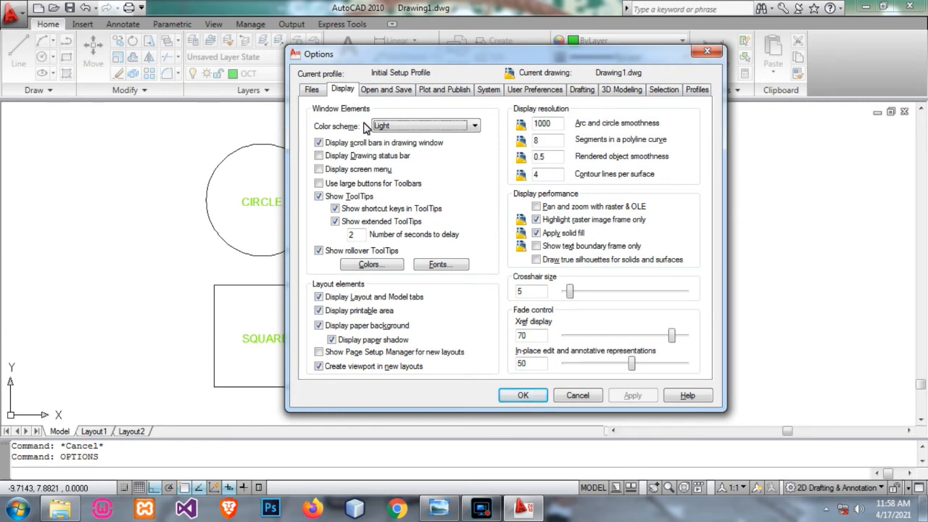
left_click(370, 266)
left_click_drag(463, 80, 579, 74)
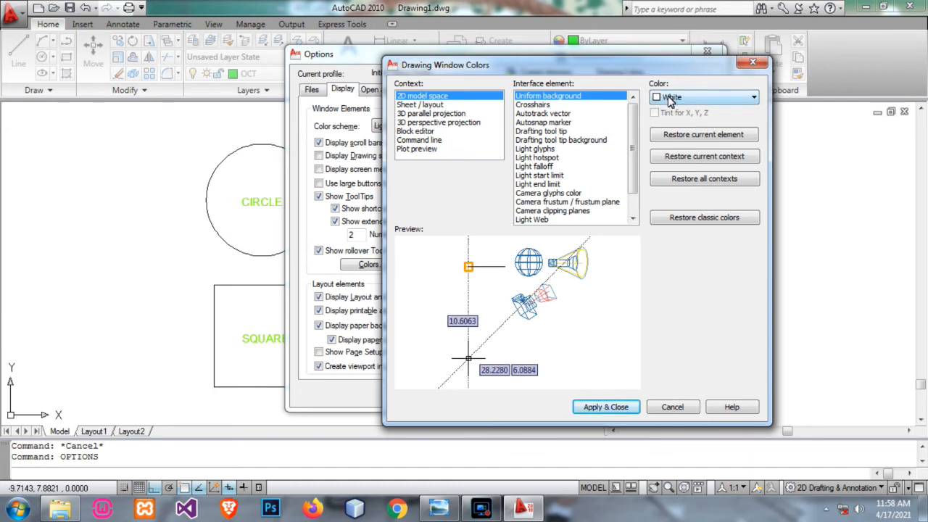
left_click(671, 98)
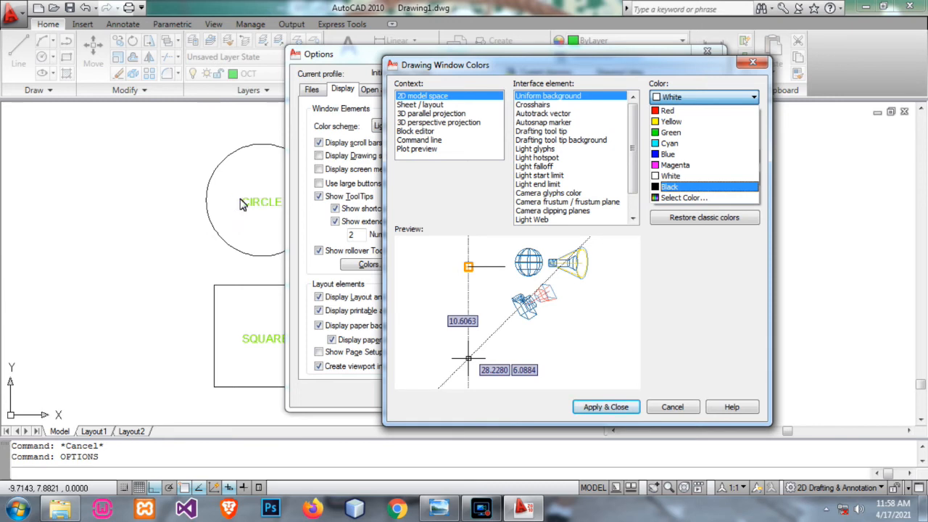
left_click(671, 187)
left_click(622, 407)
left_click(707, 52)
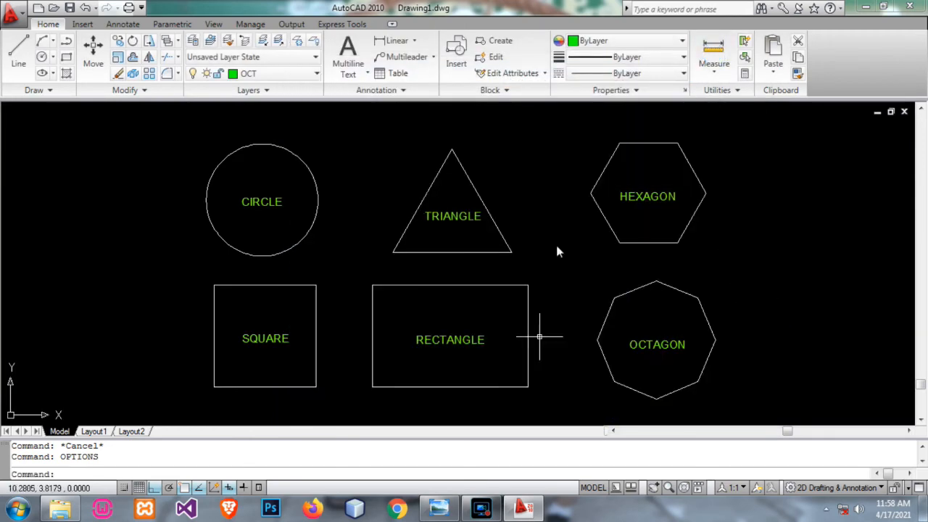
- Assign the circle to the CIRC layer and clear the selection
scroll(754, 294, "up", 2)
scroll(750, 295, "down", 4)
scroll(750, 296, "up", 4)
middle_click_drag(756, 284, 761, 290)
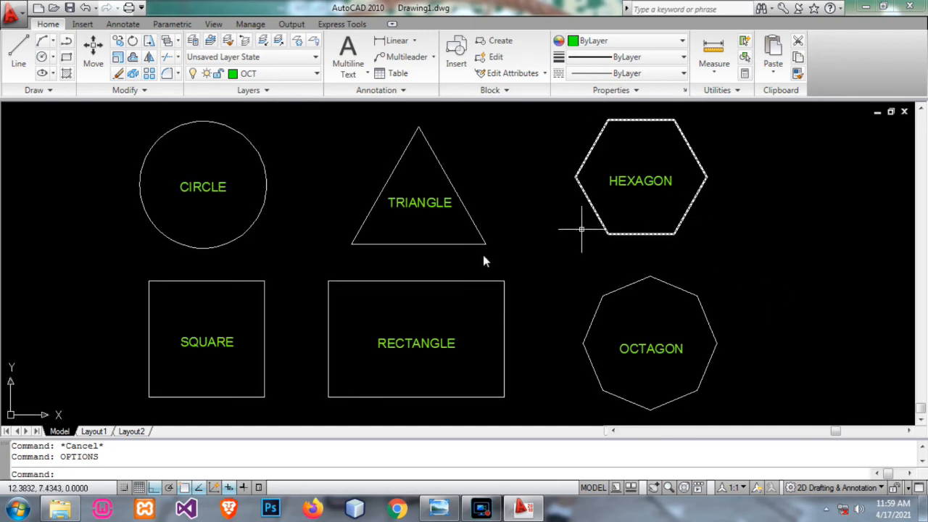
left_click(263, 168)
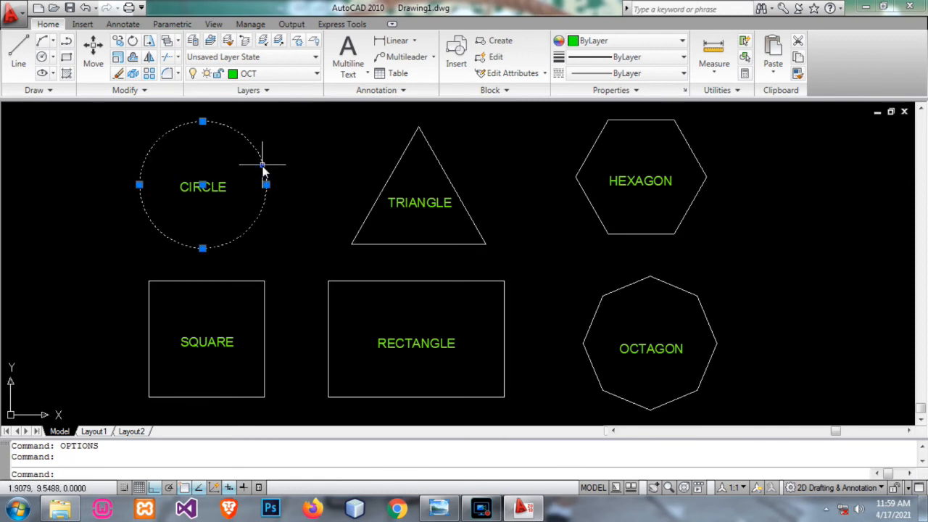
left_click(284, 75)
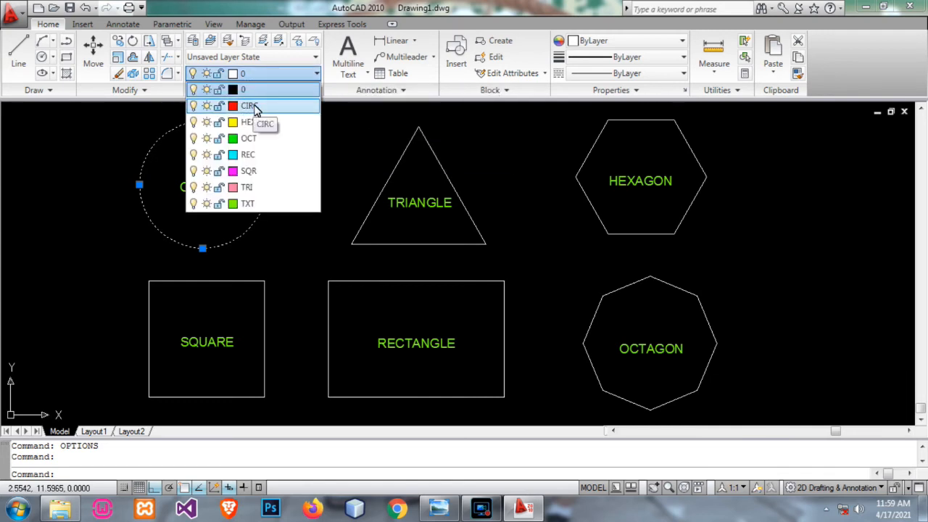
left_click(255, 107)
key("Escape")
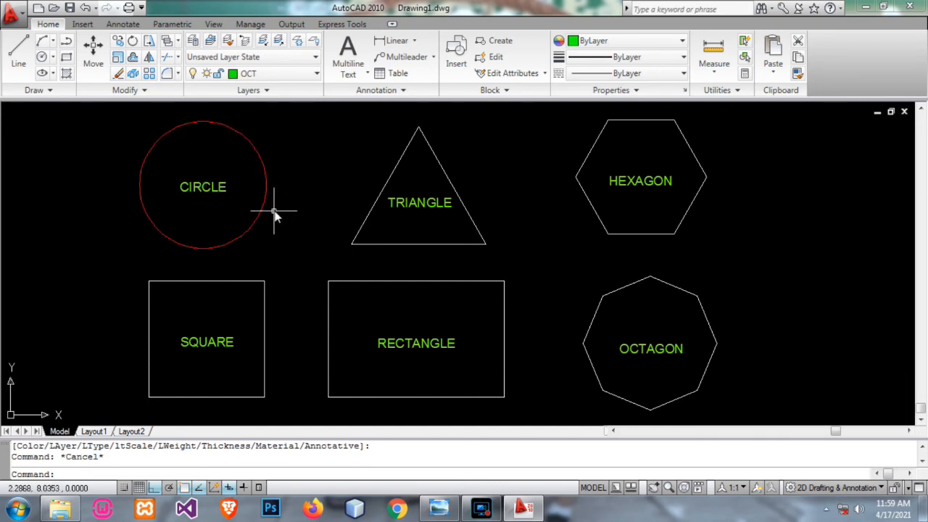
- Assign the triangle's three lines to the TRI layer and clear the selection
left_click(425, 141)
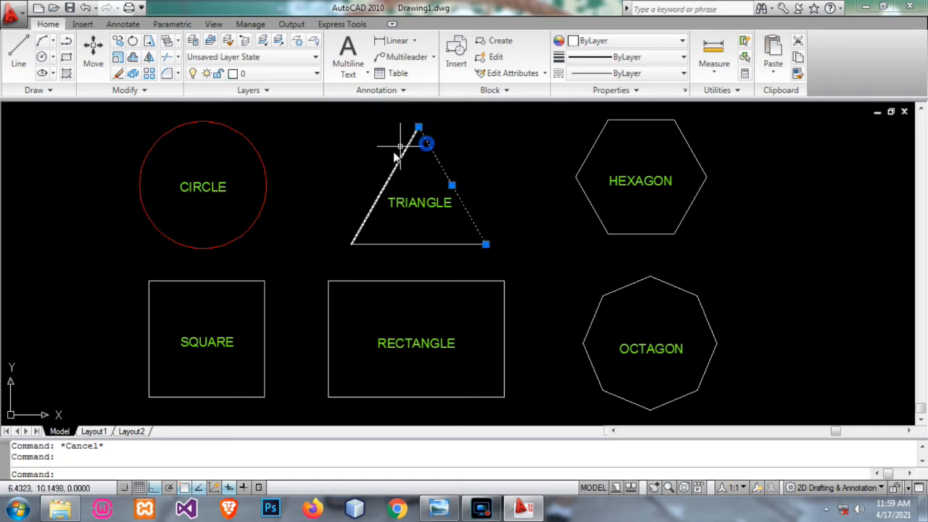
left_click(443, 243)
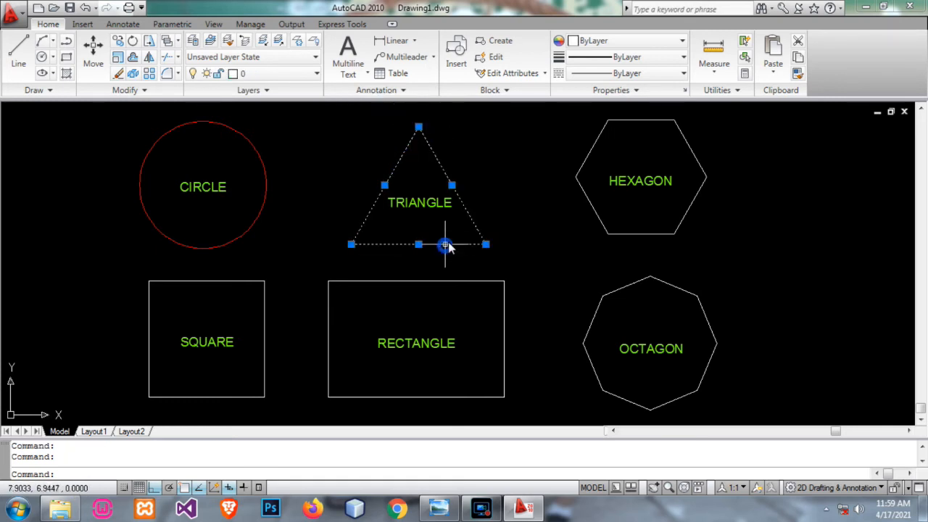
left_click(304, 73)
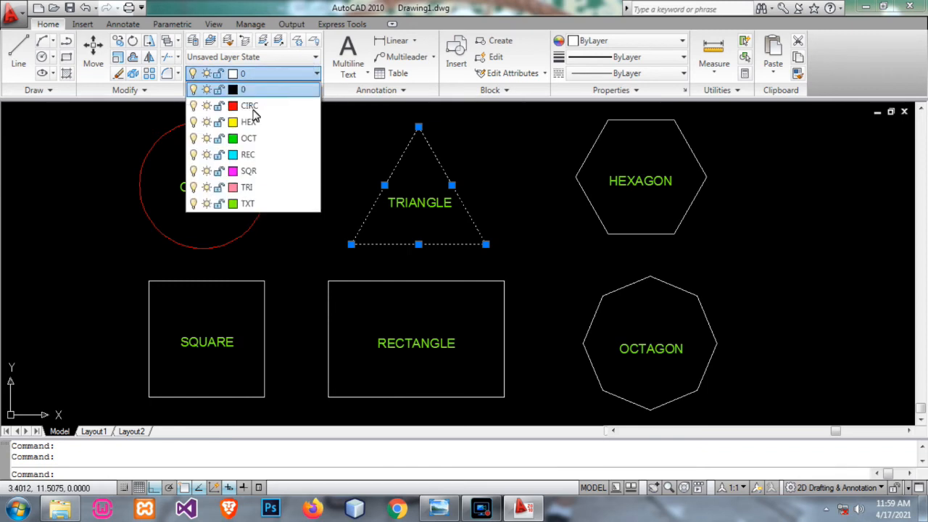
left_click(246, 188)
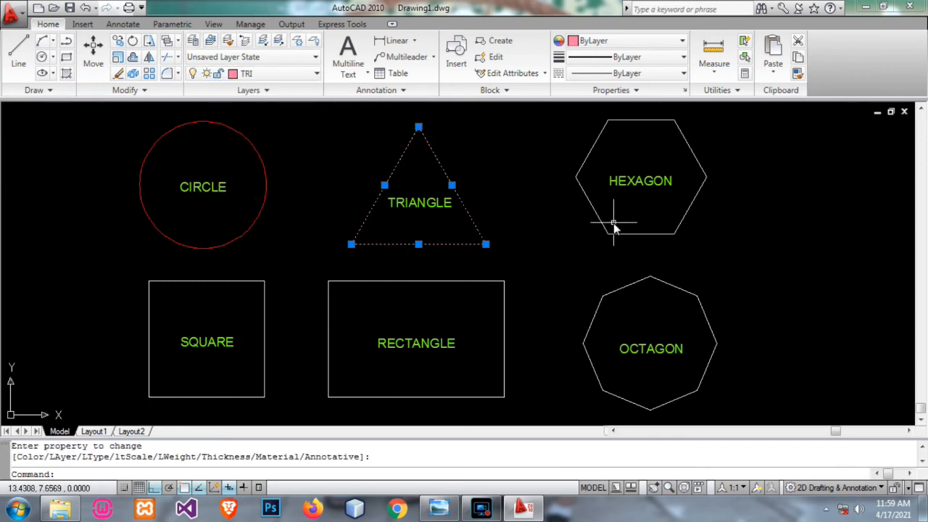
key("Escape")
- Assign the hexagon to the HEX layer and clear the selection
left_click(720, 143)
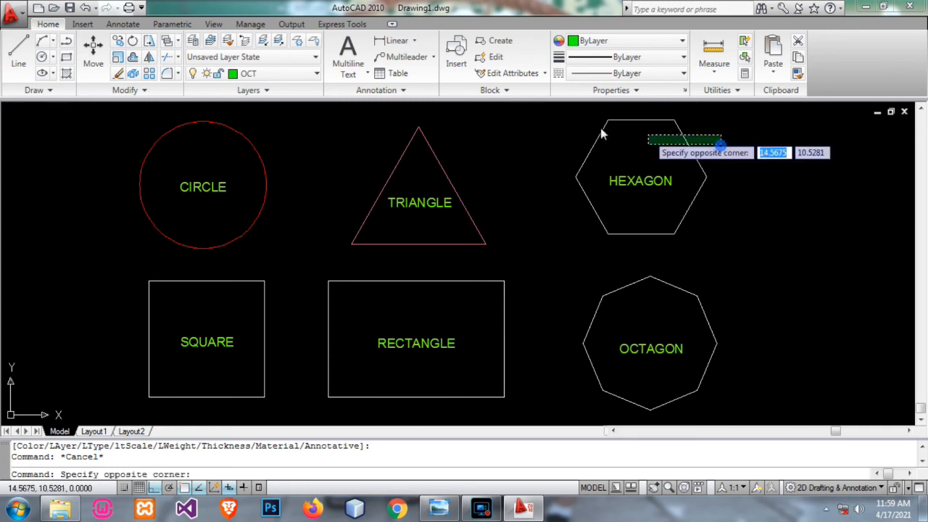
left_click(595, 130)
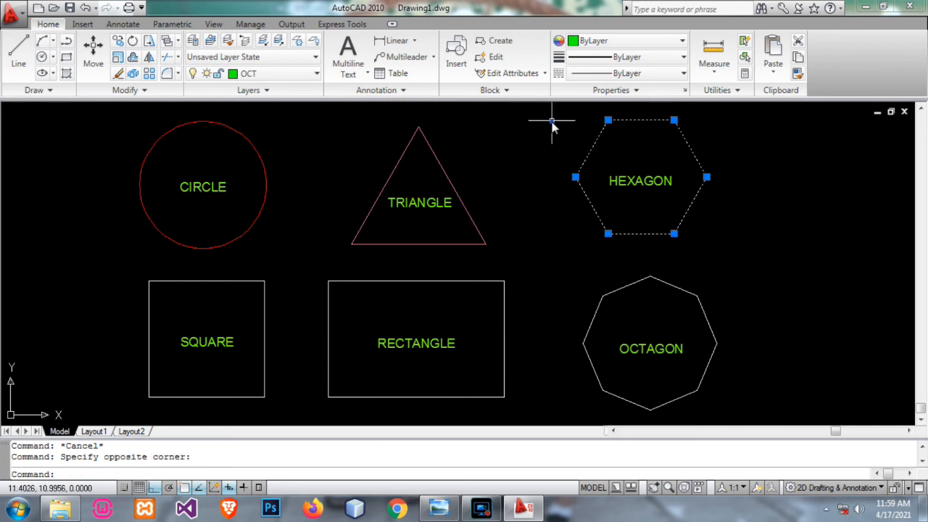
left_click(279, 73)
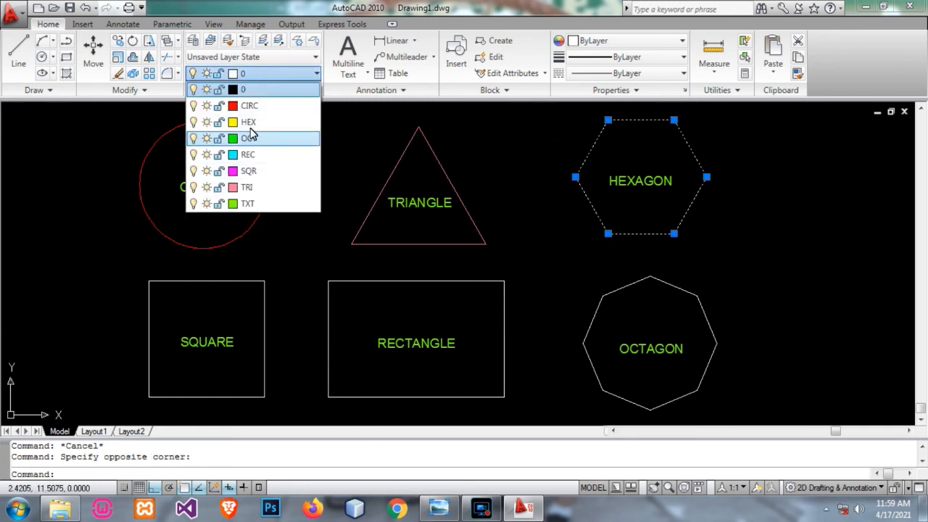
left_click(248, 122)
key("Escape")
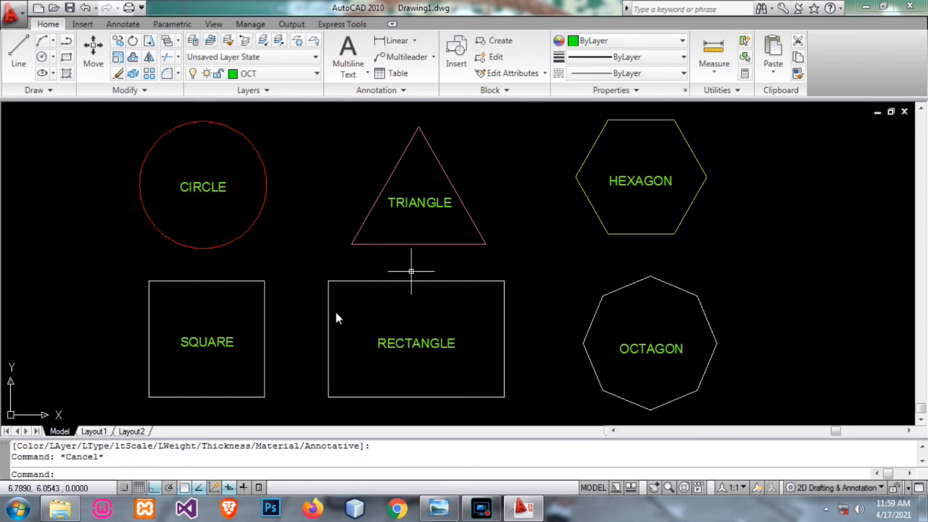
- Assign the four edges of the square to the SQR layer and clear the selection
left_click(284, 313)
left_click(242, 264)
left_click(164, 411)
left_click(139, 388)
left_click(258, 73)
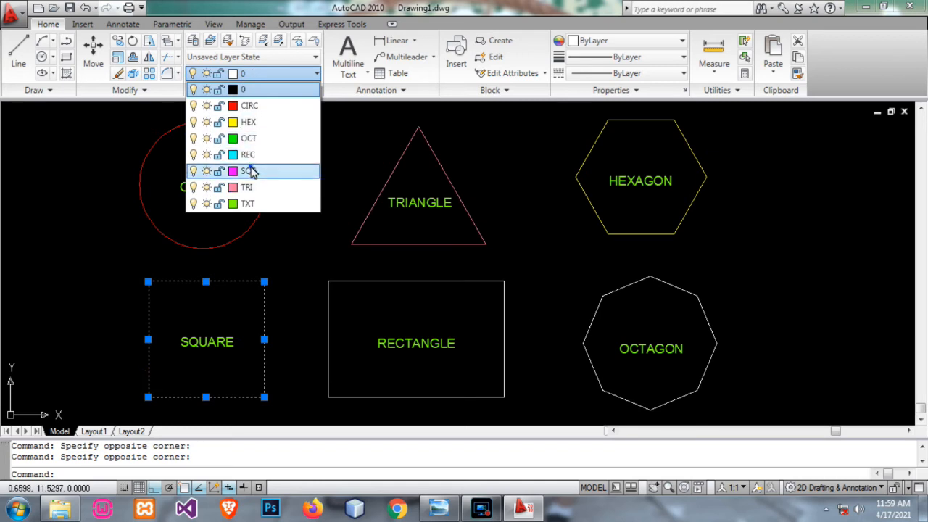
left_click(247, 170)
key("Escape")
- Assign the four edges of the rectangle to the REC layer and clear the selection
left_click(523, 297)
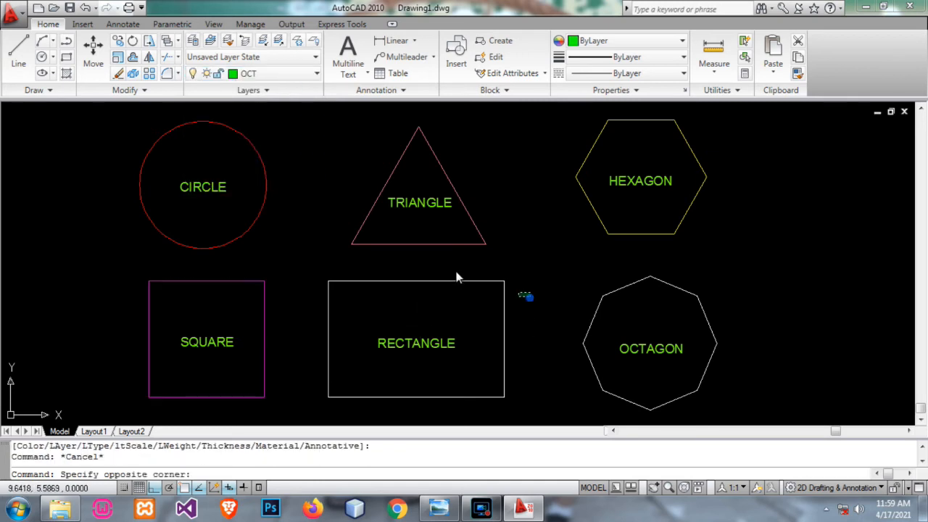
left_click(455, 270)
left_click(348, 414)
left_click(311, 377)
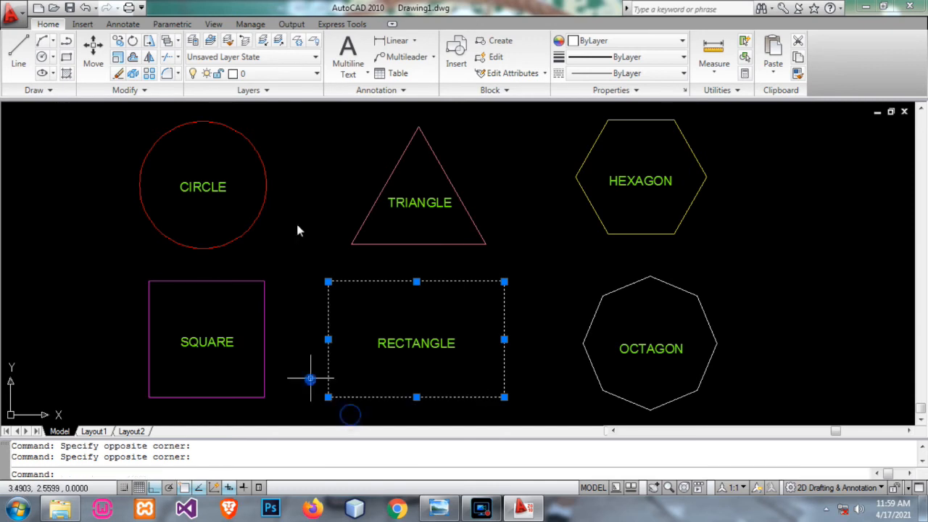
left_click(282, 76)
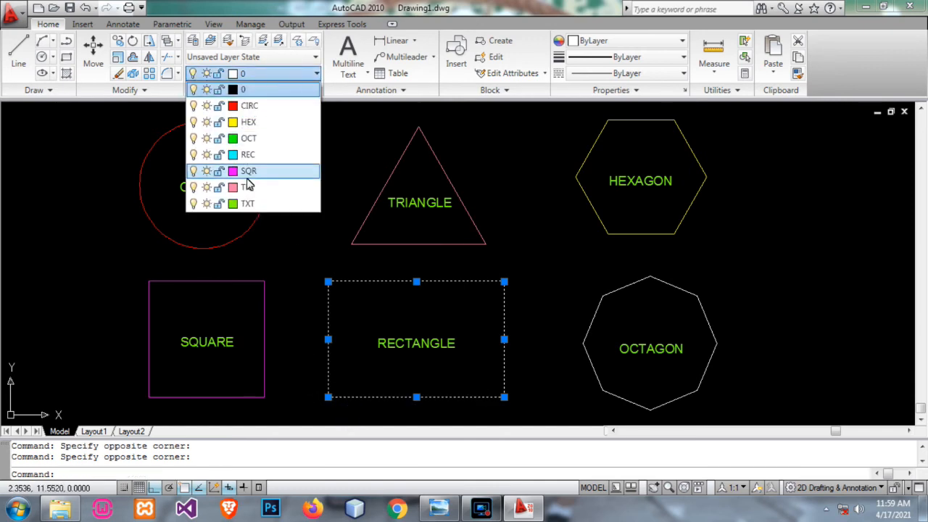
left_click(246, 155)
key("Escape")
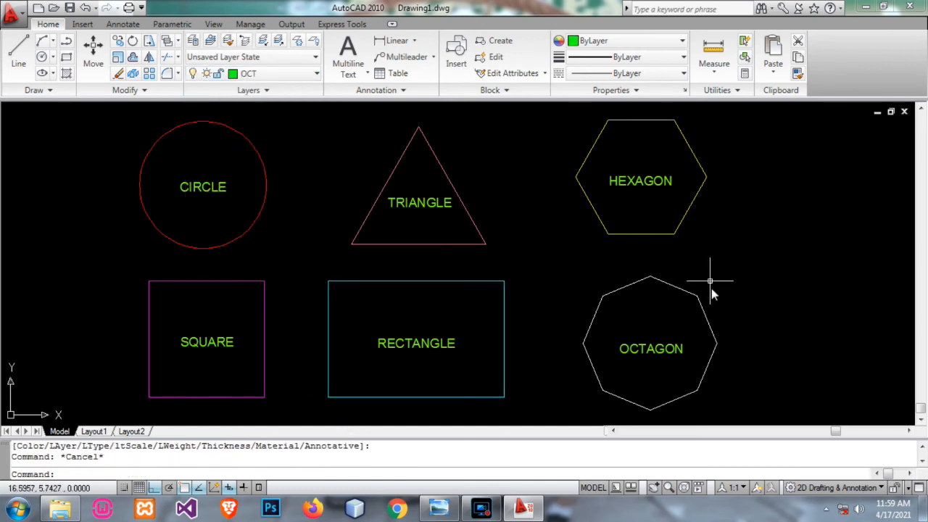
- Assign the octagon to the OCT layer and clear the selection
left_click(704, 310)
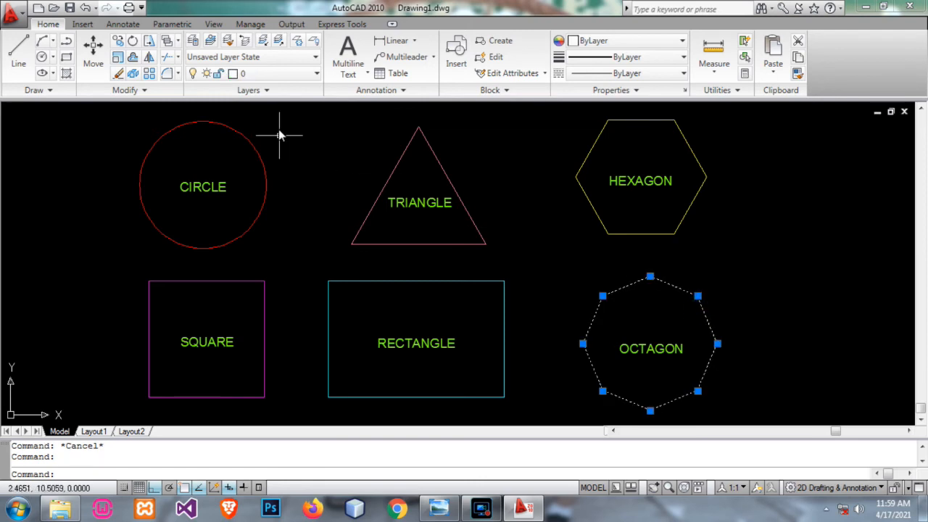
left_click(276, 78)
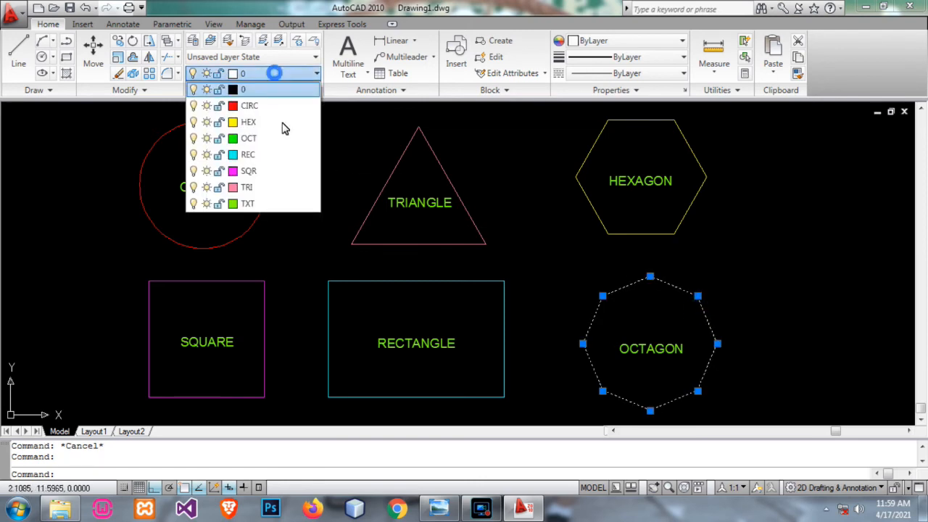
left_click(246, 138)
key("Escape")
mouse_move(839, 303)
middle_mouse_down()
mouse_move(792, 269)
mouse_move(848, 303)
middle_mouse_up()
mouse_move(778, 271)
middle_mouse_down()
mouse_move(766, 291)
mouse_move(785, 281)
middle_mouse_up()
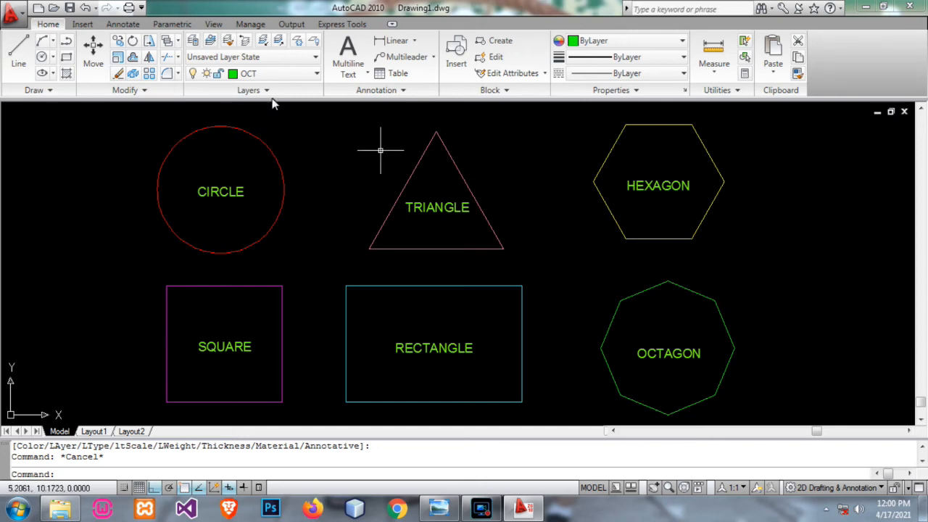
- Turn off the TRI layer to hide the triangle outline
left_click(315, 75)
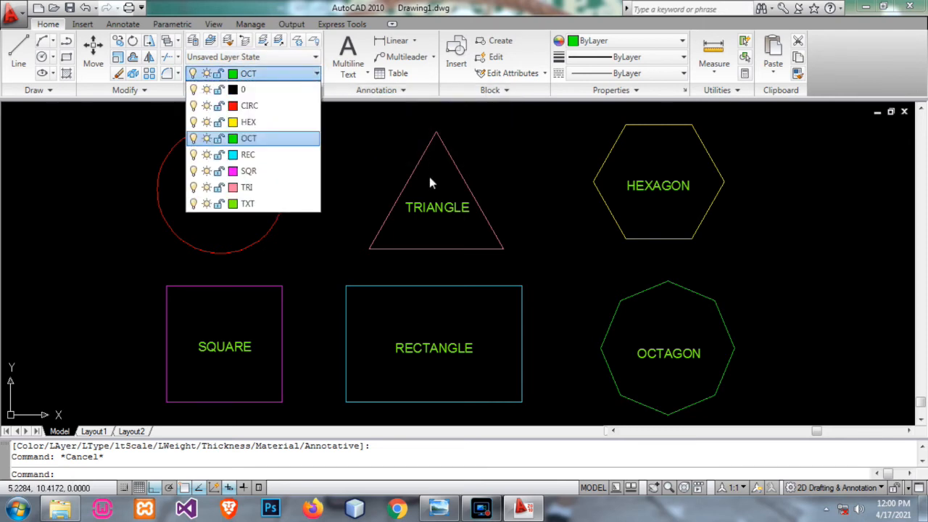
left_click(194, 188)
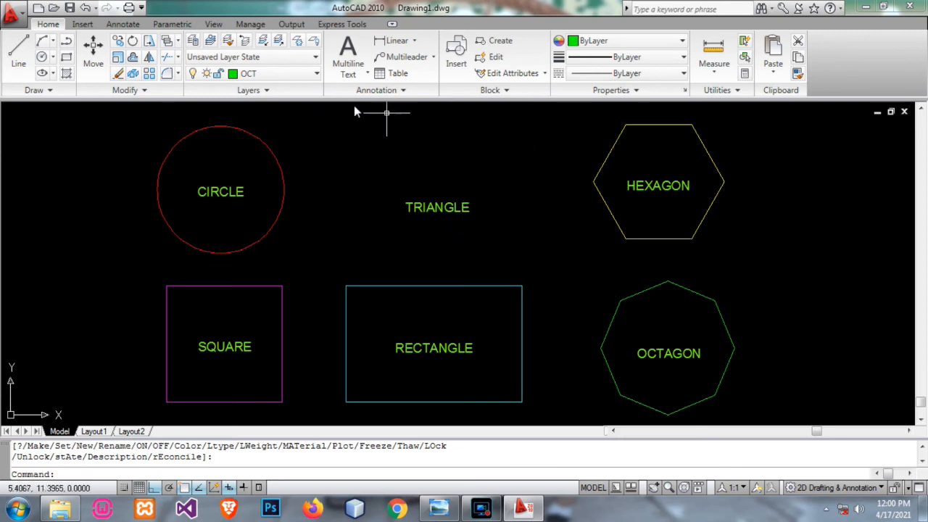
left_click(304, 75)
left_click(305, 76)
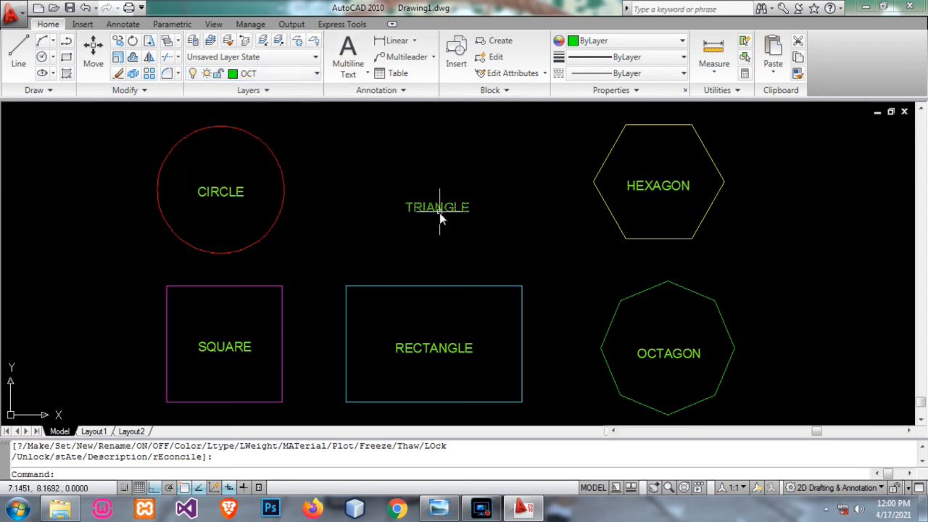
key("Escape")
key("Escape")
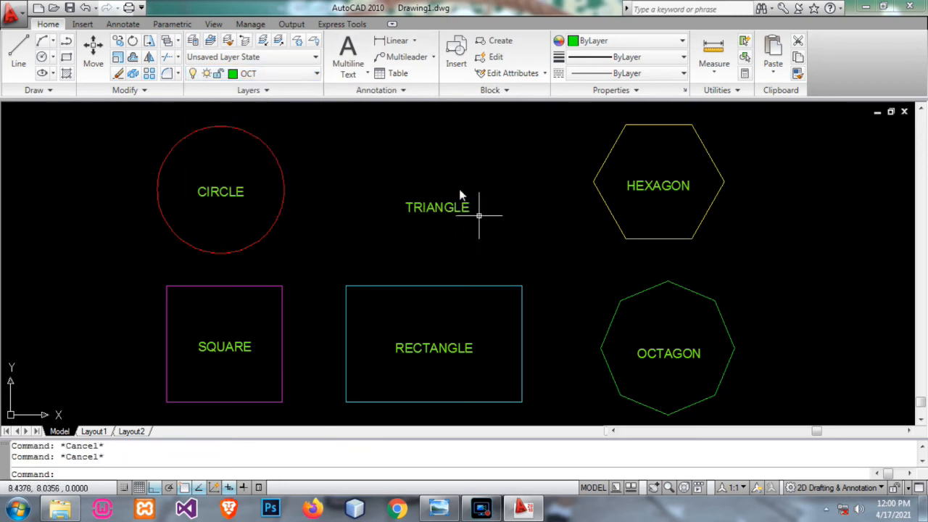
- Turn off the TXT layer to hide all the shape labels
left_click(303, 76)
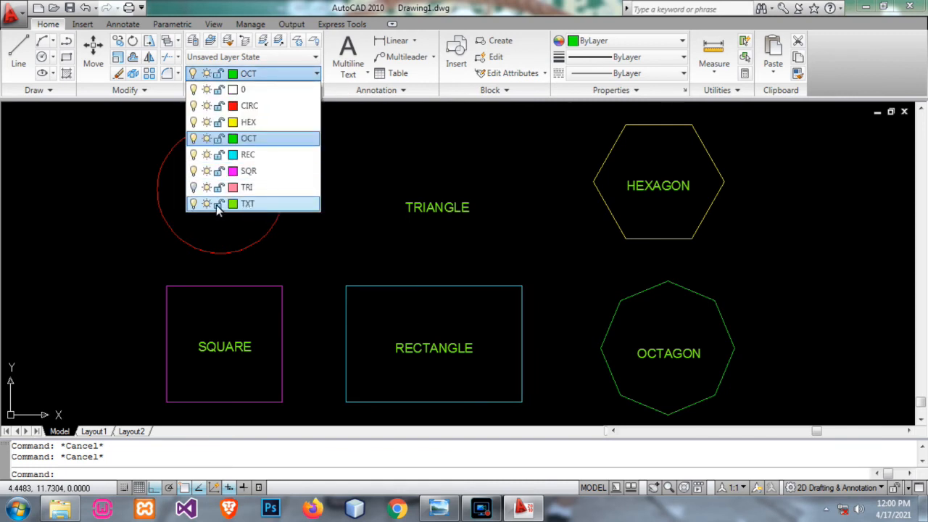
left_click(194, 203)
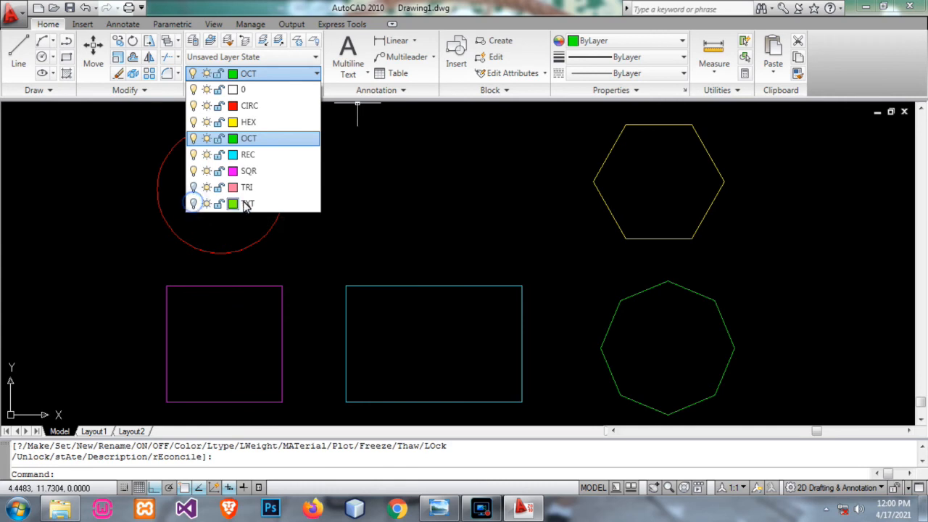
left_click(358, 206)
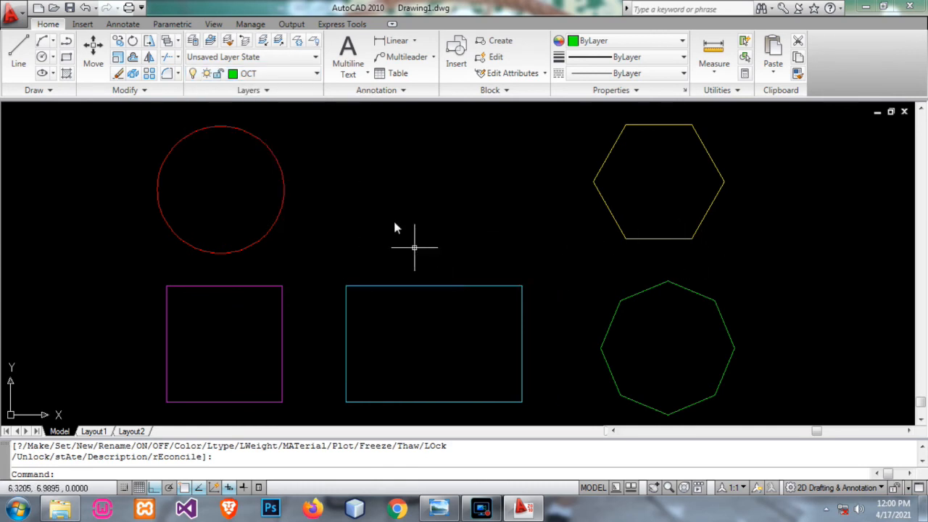
- Check which objects can be selected by repeatedly window-selecting all the displayed shapes and clearing the selection
scroll(569, 194, "down", 2)
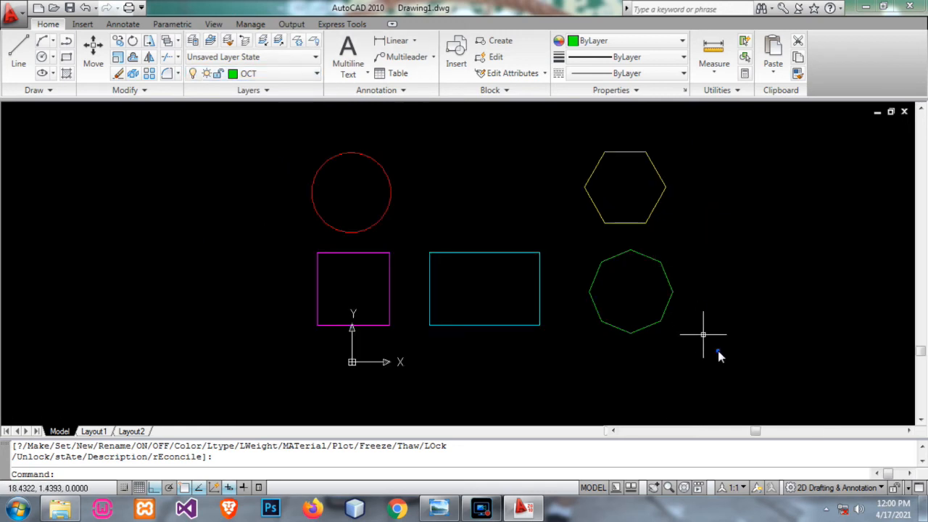
left_click(719, 350)
left_click(277, 145)
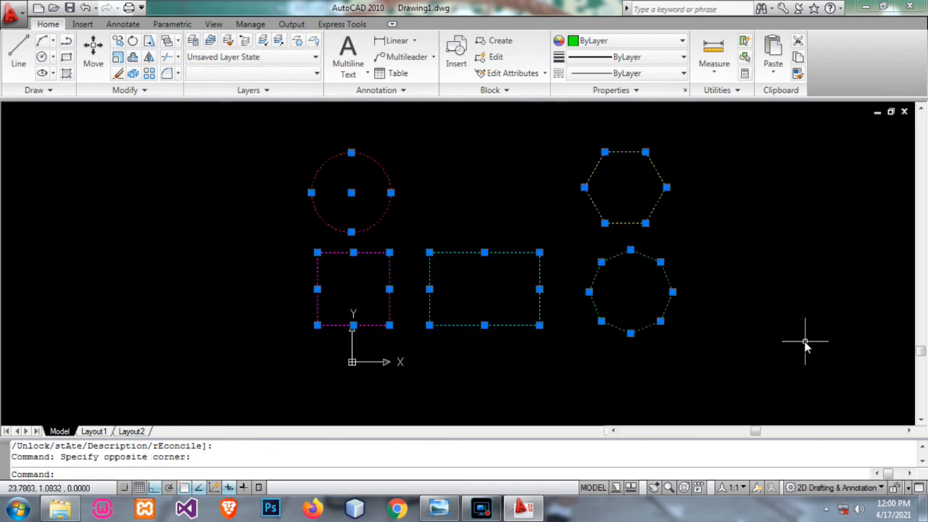
key("Escape")
left_click(797, 352)
left_click(233, 167)
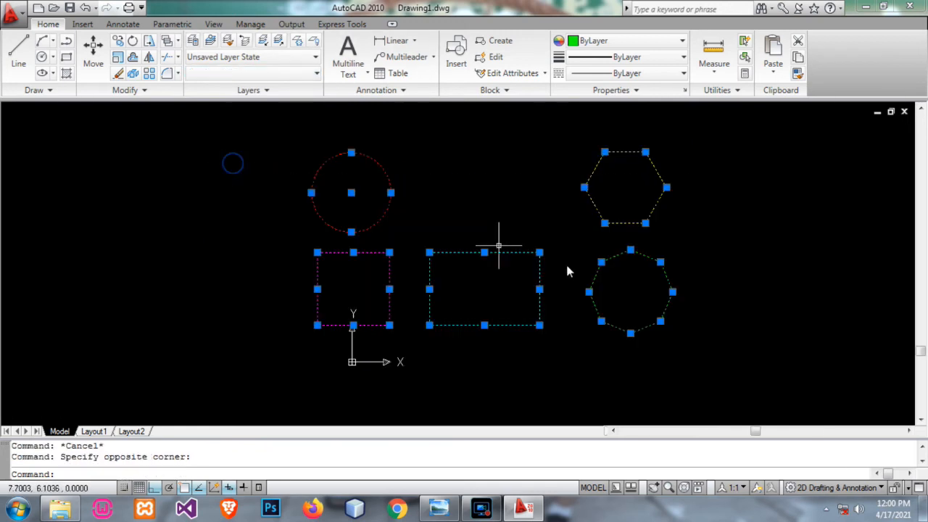
key("Escape")
left_click(696, 344)
left_click(312, 159)
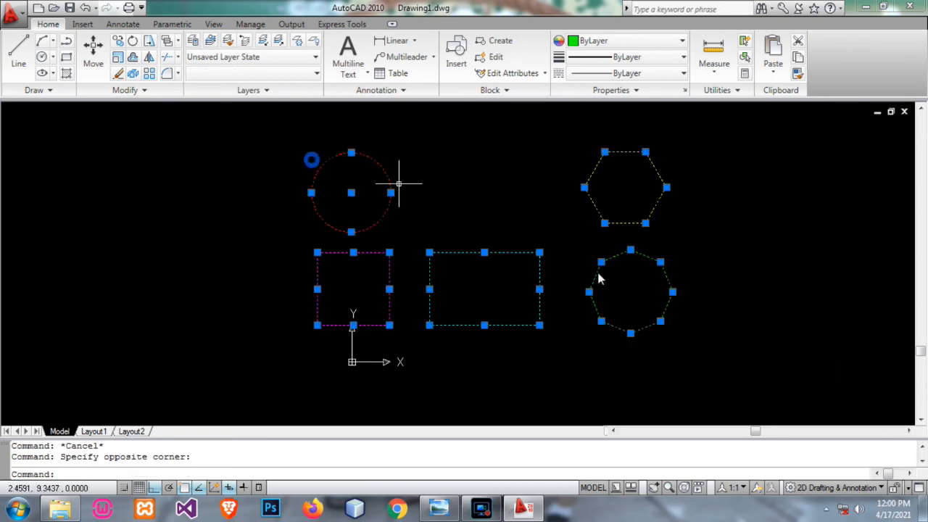
key("Escape")
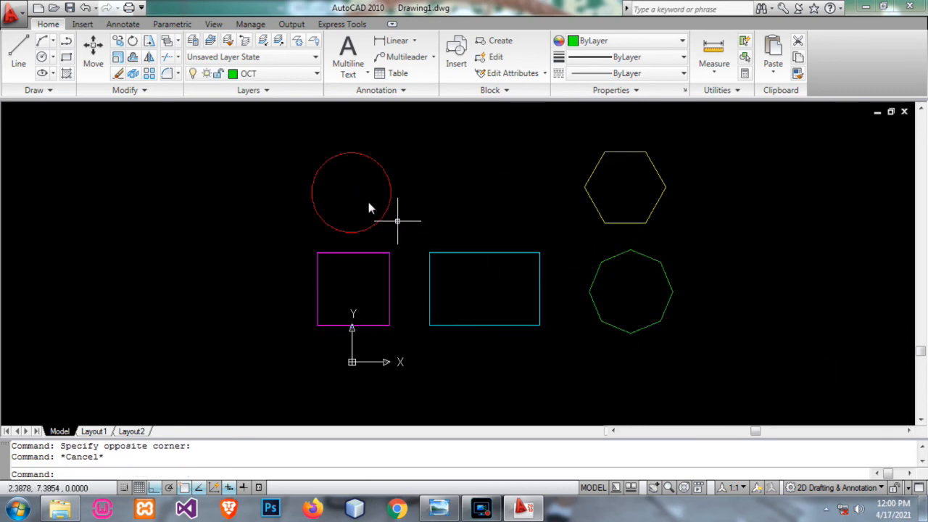
- Turn off the HEX, REC and OCT layers, agreeing to turn the current layer off
left_click(305, 74)
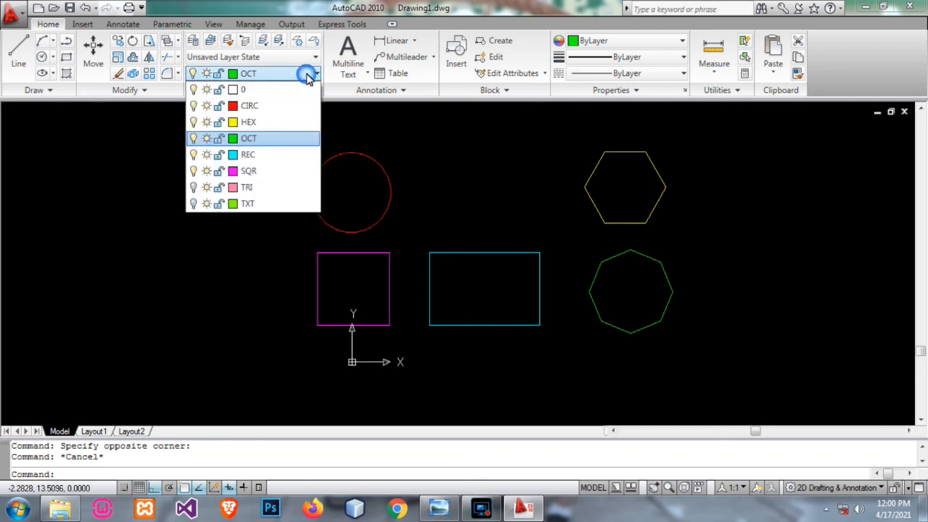
left_click(193, 121)
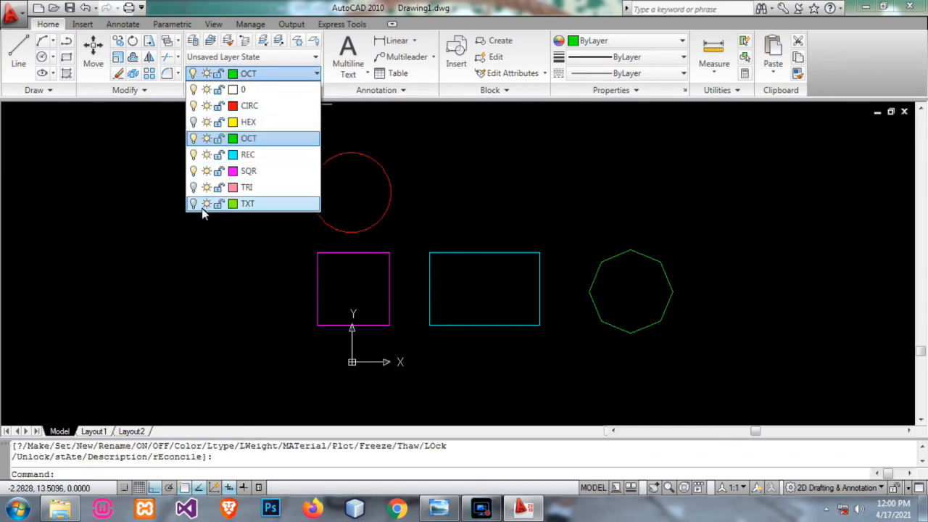
left_click(192, 156)
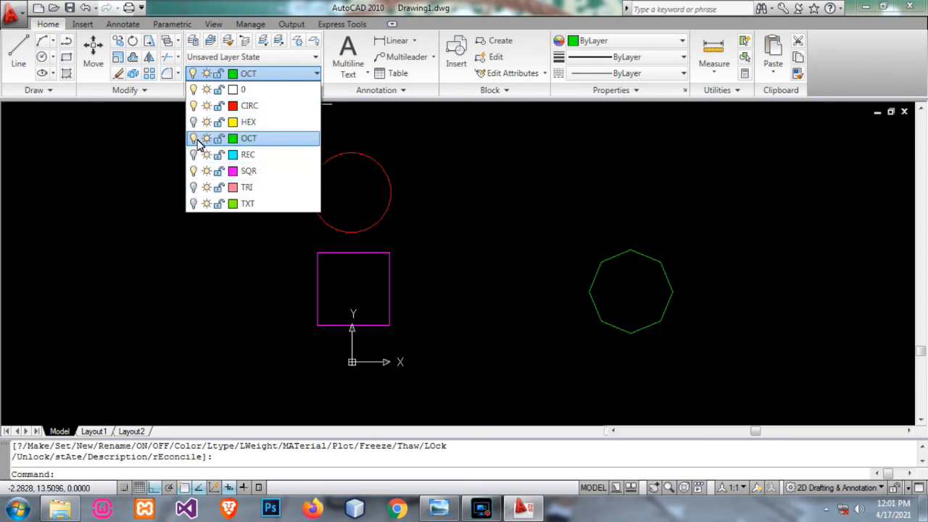
left_click(193, 138)
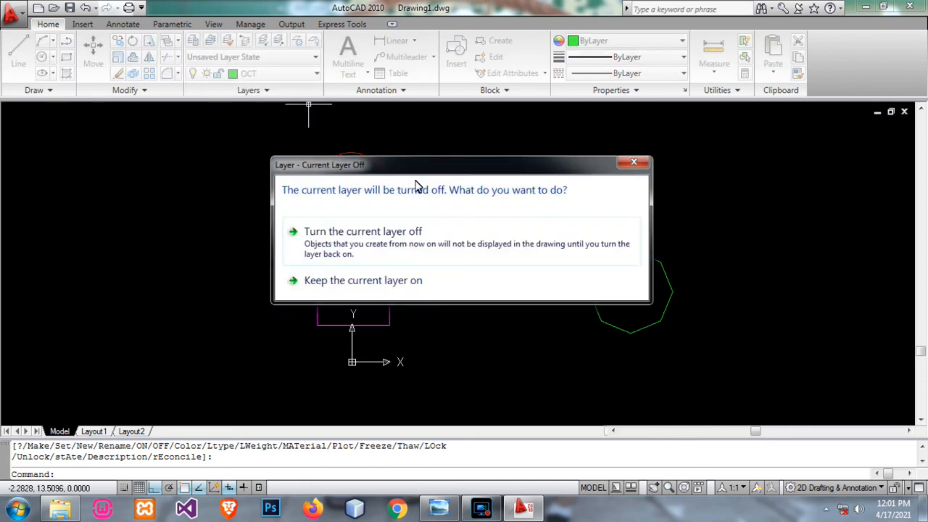
left_click(369, 232)
- Check object selection on the layers still on by repeatedly window-selecting the circle and square
left_click(440, 300)
left_click(312, 157)
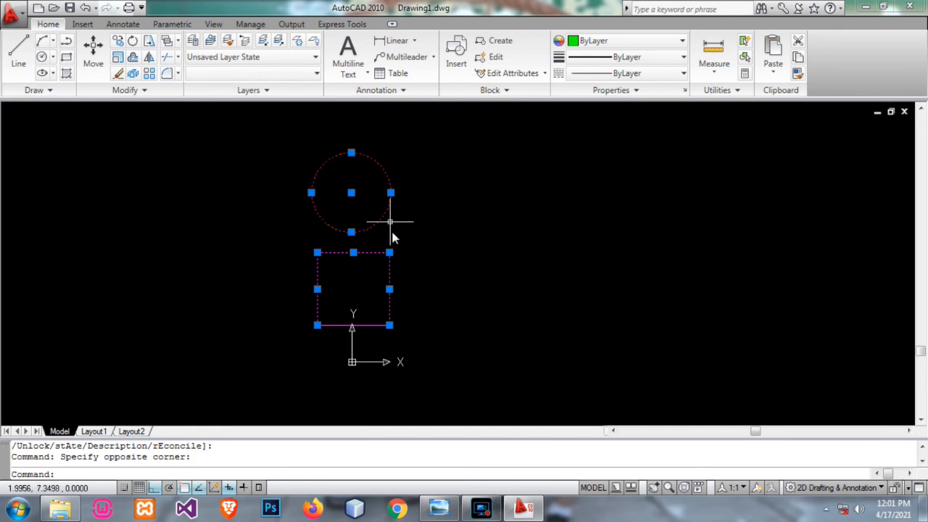
key("Escape")
left_click(582, 280)
left_click(283, 191)
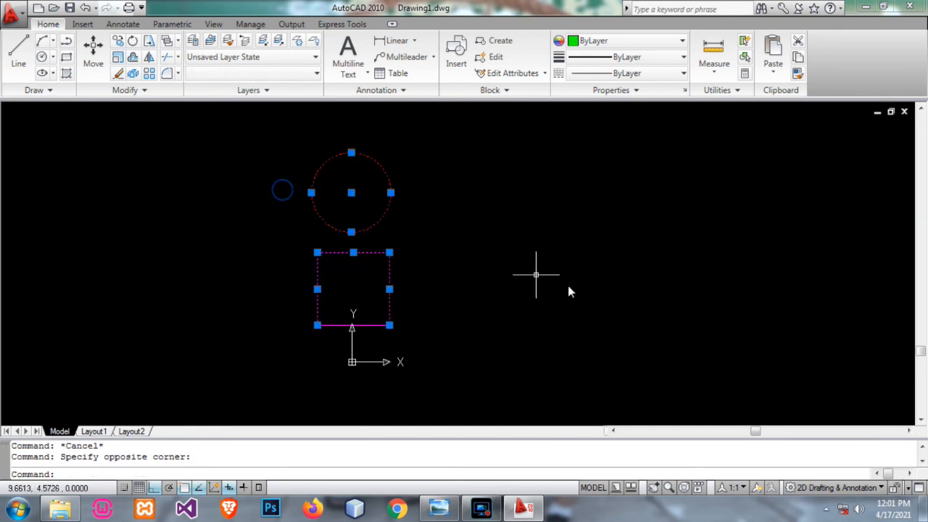
key("Escape")
left_click(512, 311)
left_click(292, 177)
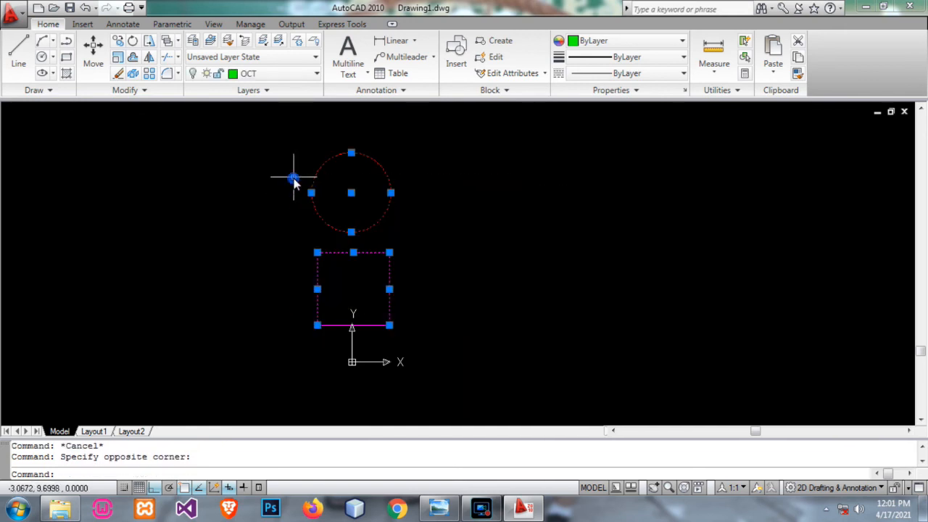
- Clear the selection and turn the HEX, TRI, TXT, OCT and REC layers back on
key("Escape")
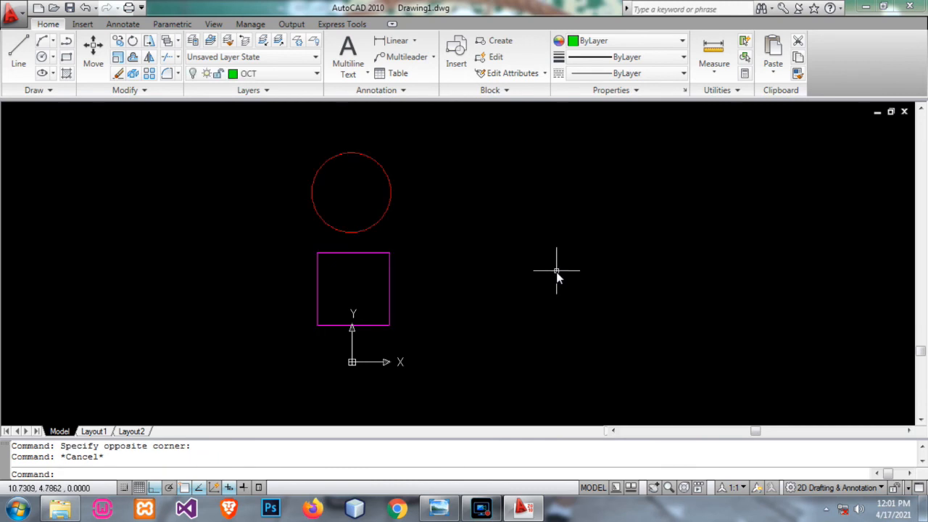
left_click(256, 71)
left_click(257, 73)
left_click(258, 73)
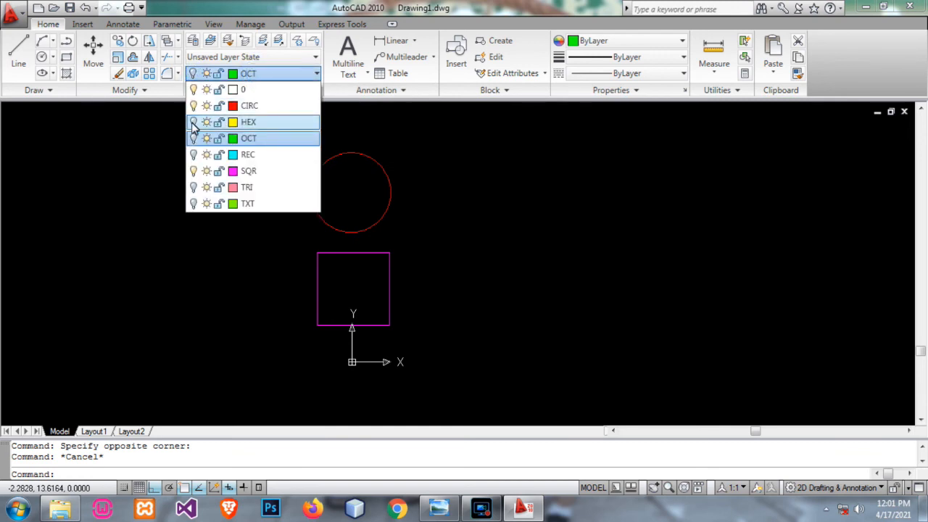
left_click(193, 122)
left_click(193, 187)
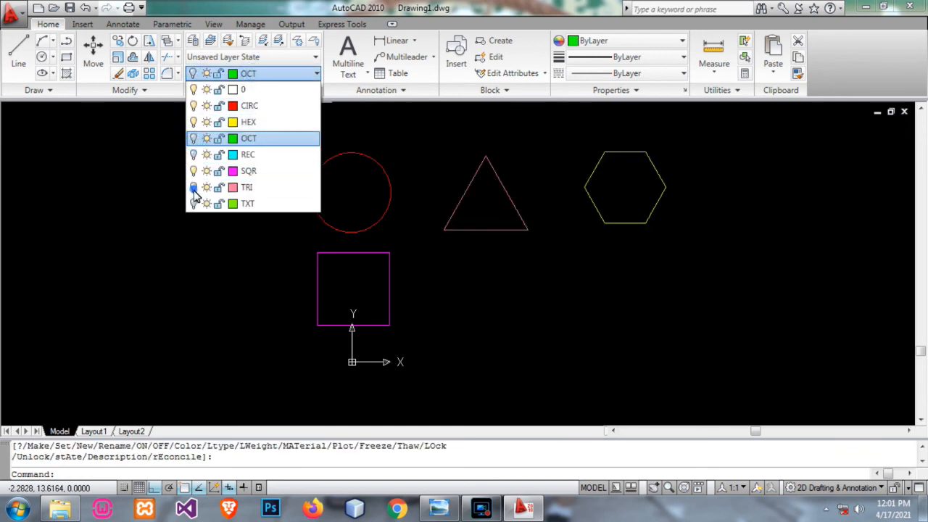
left_click(193, 203)
left_click(193, 138)
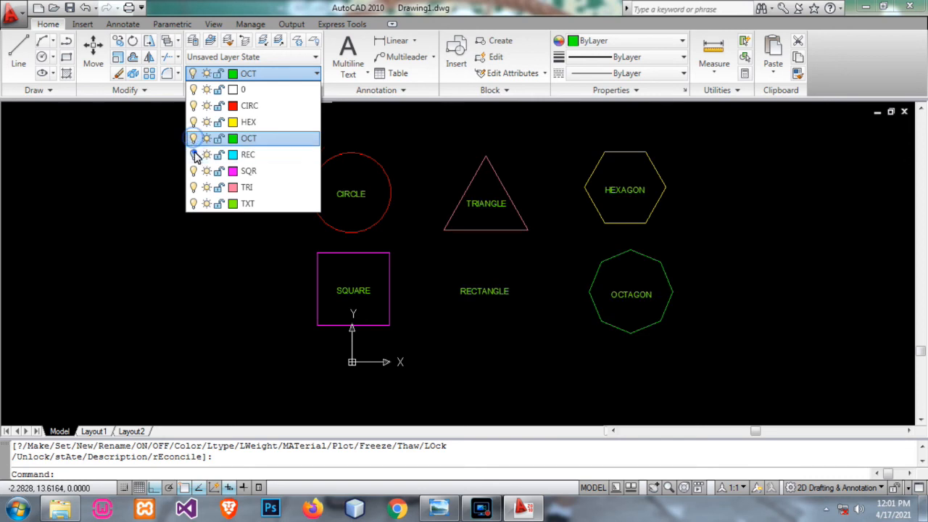
left_click(192, 155)
left_click(482, 231)
- Draw a circle with a radius of about 2.07 units beside the hexagon and octagon on the OCT layer
scroll(747, 259, "up", 3)
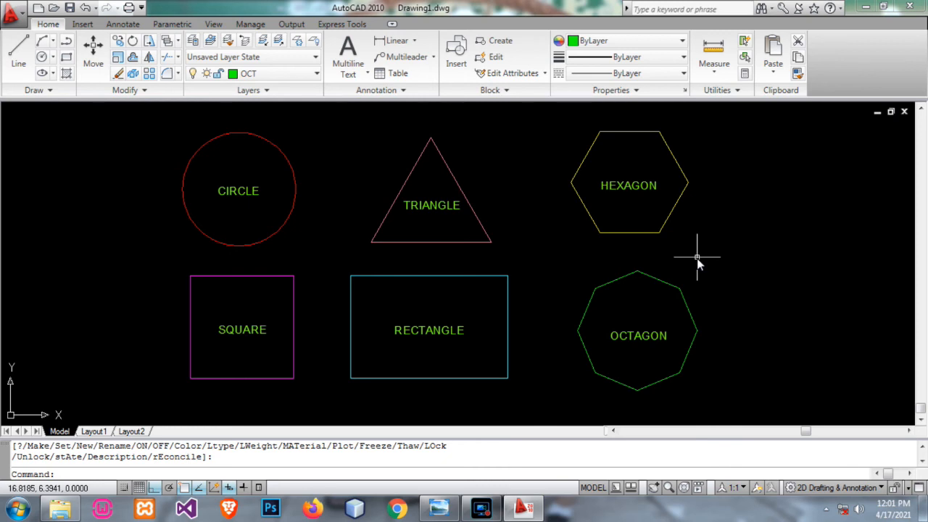
middle_click_drag(831, 276, 667, 285)
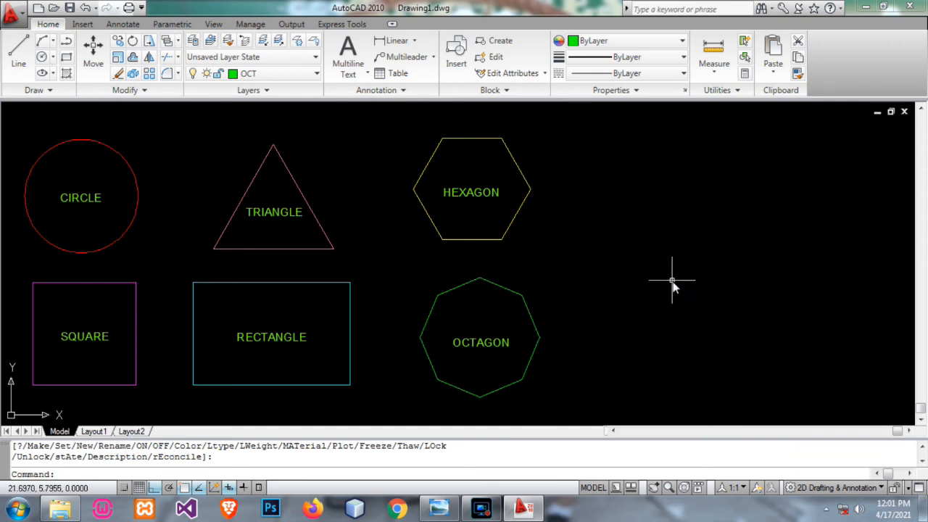
type("c")
key("Return")
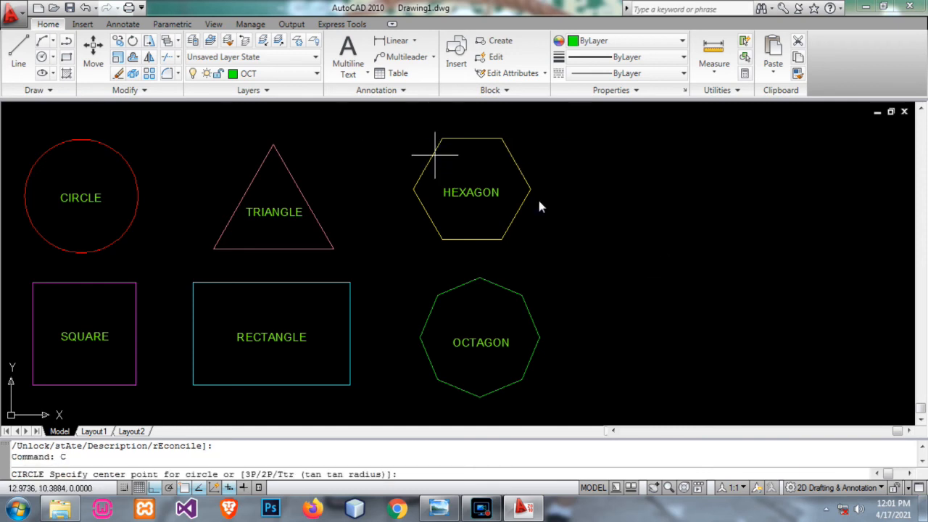
left_click(648, 257)
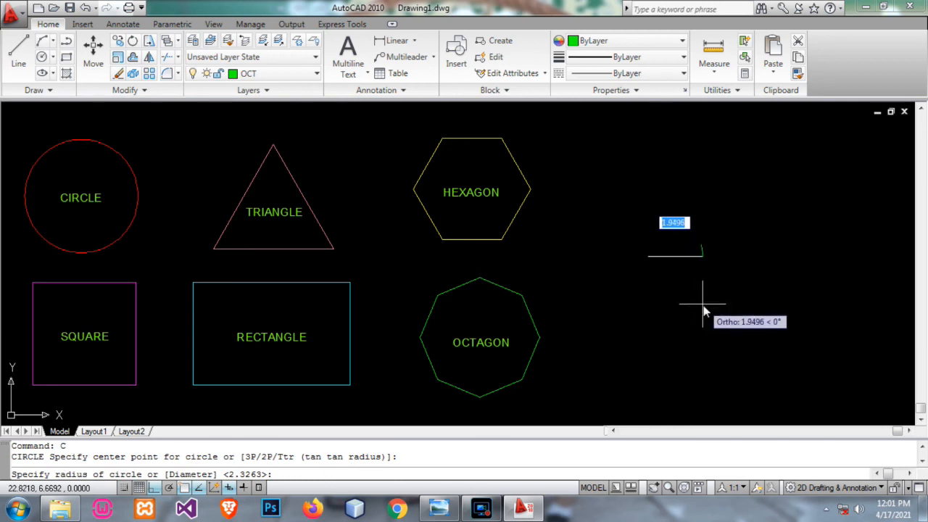
left_click(704, 306)
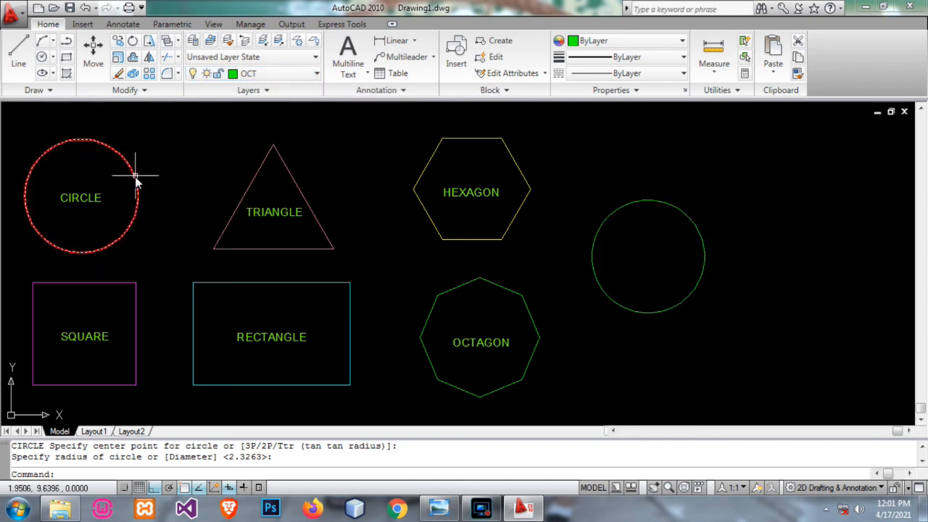
- Erase the green circle drawn beside the hexagon and octagon
left_click(705, 313)
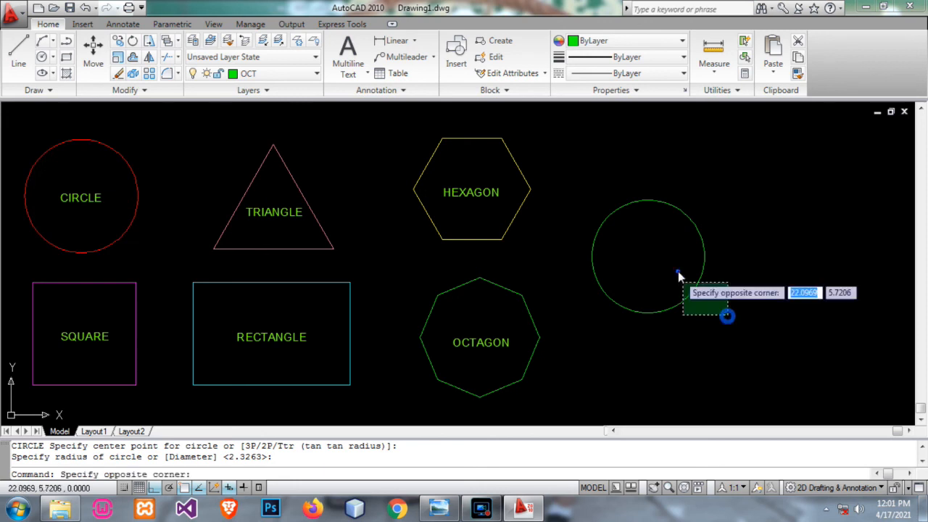
left_click(678, 273)
key("Delete")
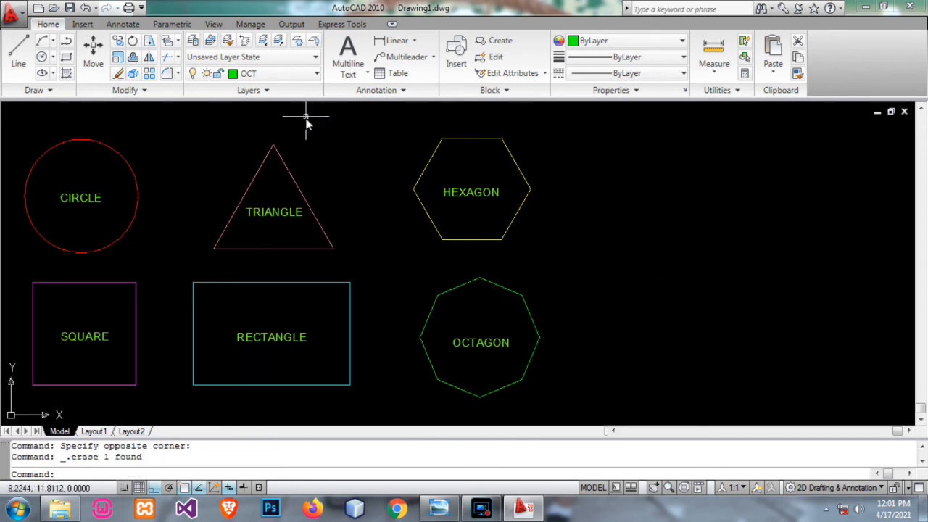
- Make CIRC the current layer and draw a circle in the empty space beside the hexagon and octagon
left_click(304, 74)
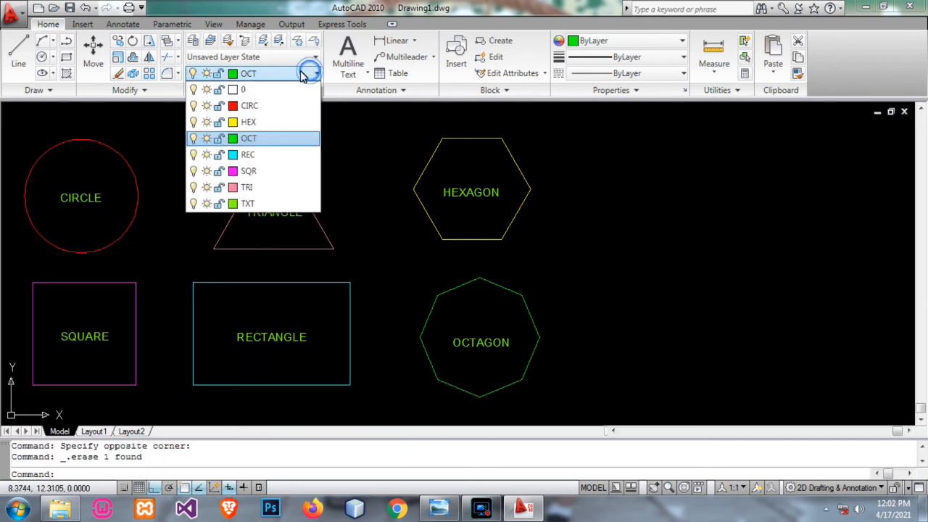
left_click(254, 106)
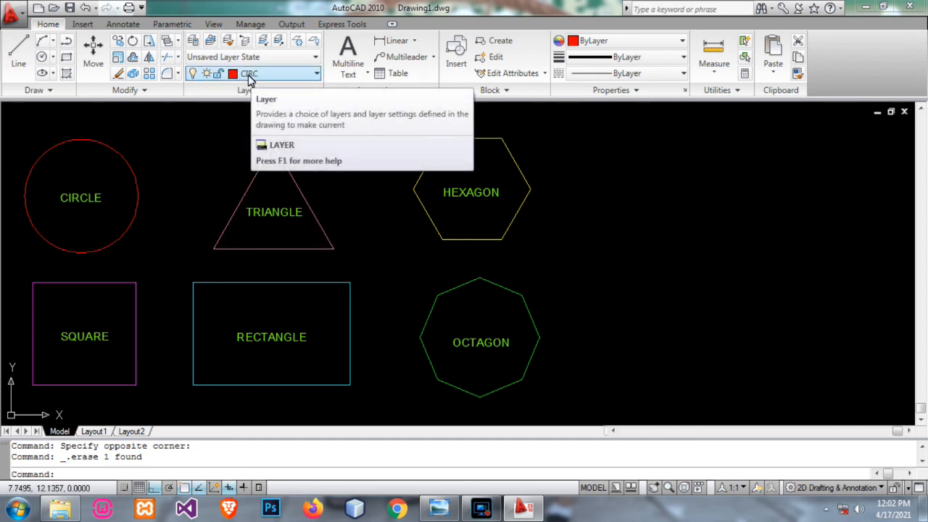
type("C")
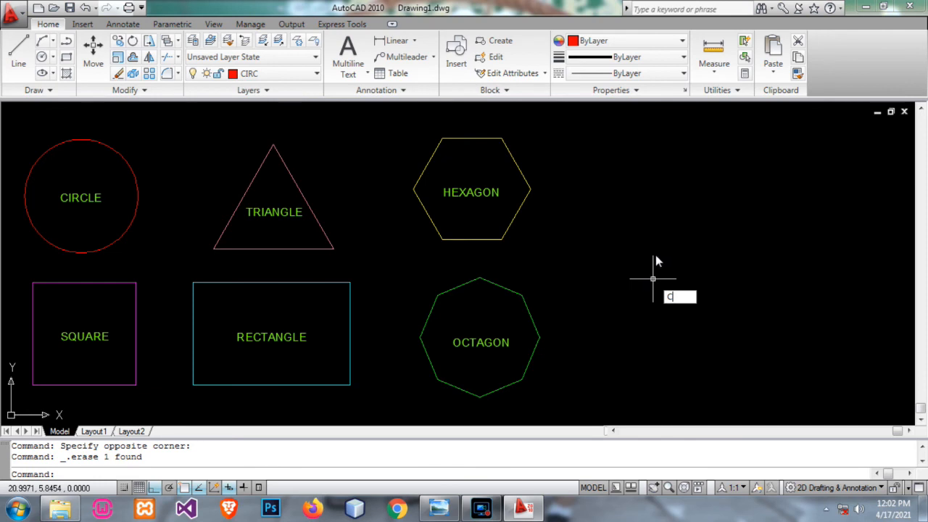
key("Return")
left_click(614, 257)
left_click(655, 284)
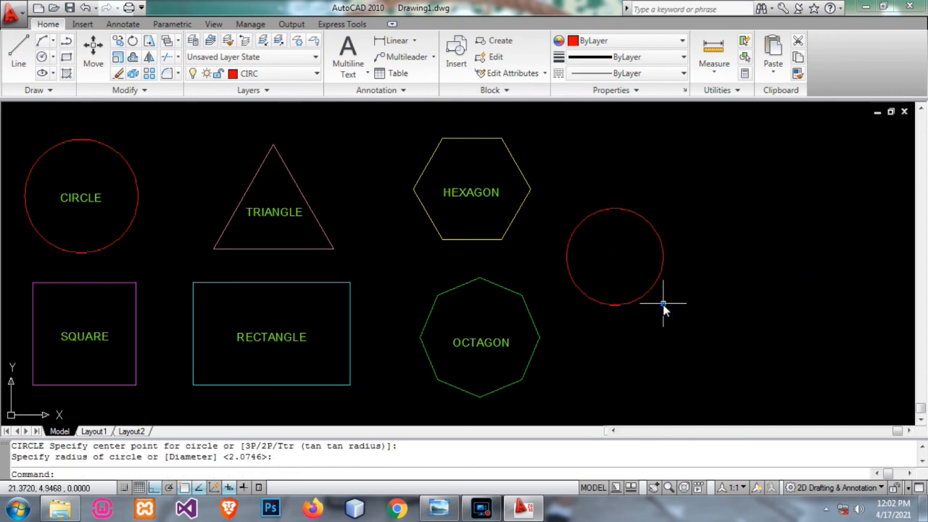
- Make REC the current layer and draw a rectangle to the upper right of the new red circle
left_click(262, 76)
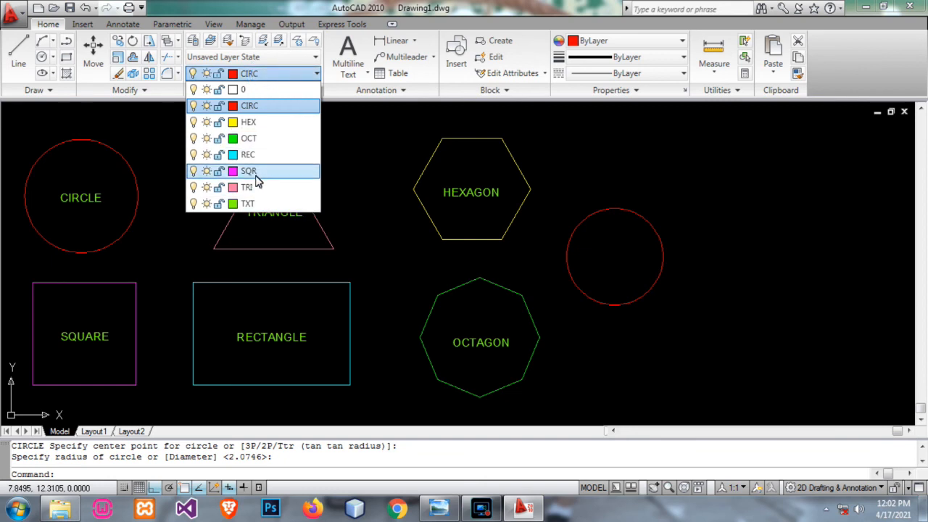
left_click(250, 157)
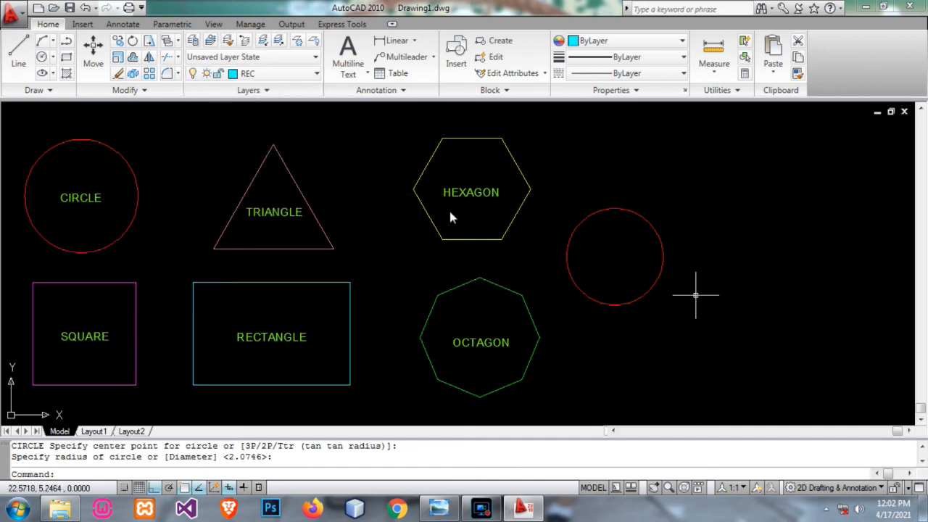
left_click(66, 57)
left_click(695, 152)
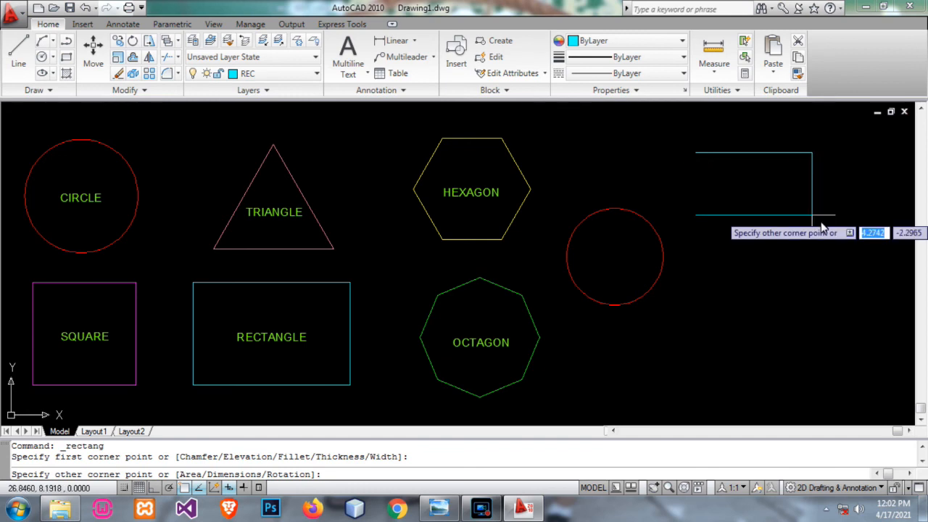
left_click(853, 243)
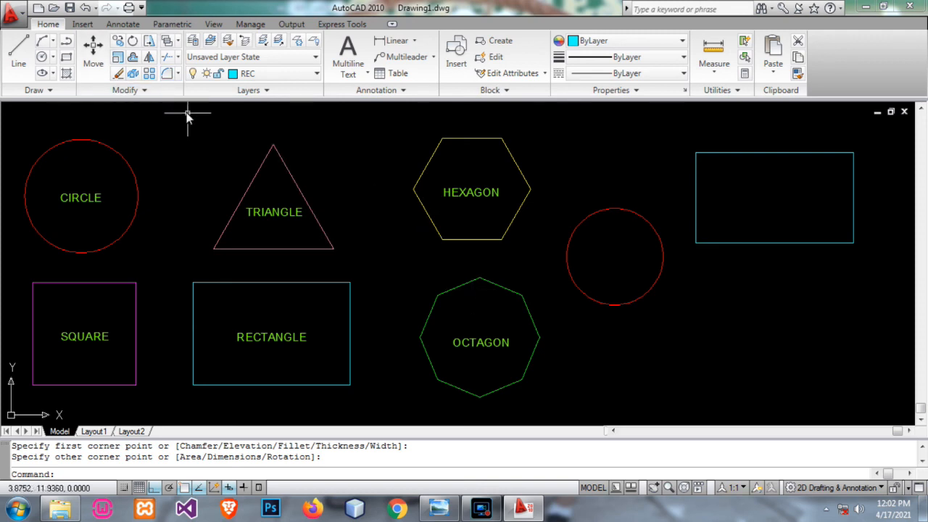
- Make SQR the current layer and draw a nearly square rectangle about 4 units wide below the new cyan rectangle
left_click(66, 57)
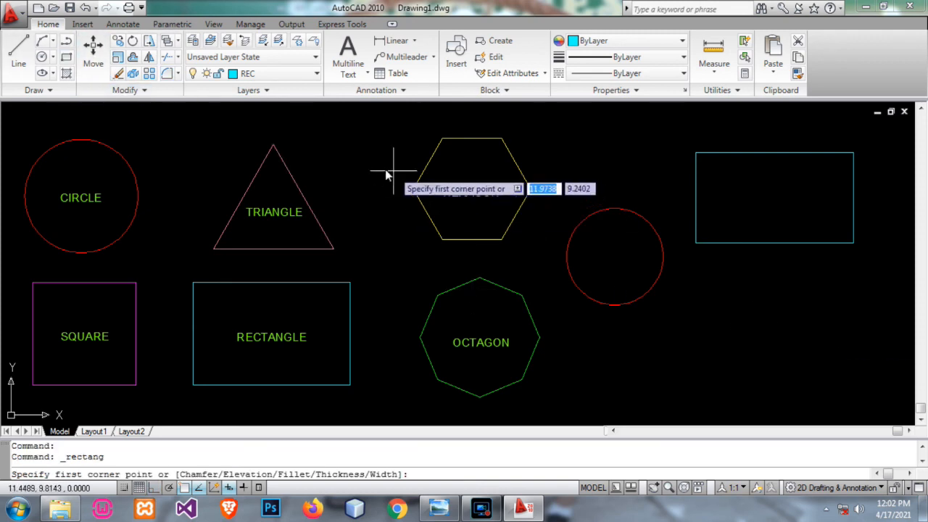
key("Escape")
left_click(268, 77)
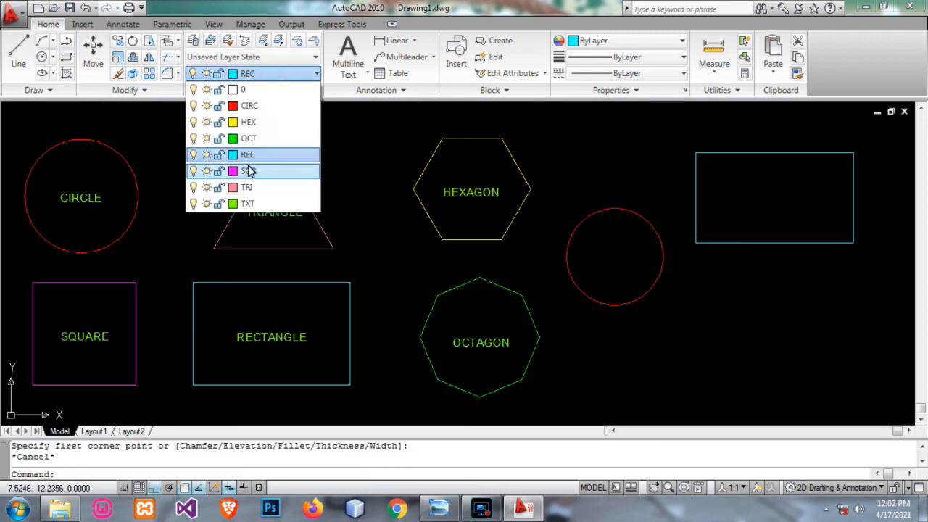
left_click(248, 172)
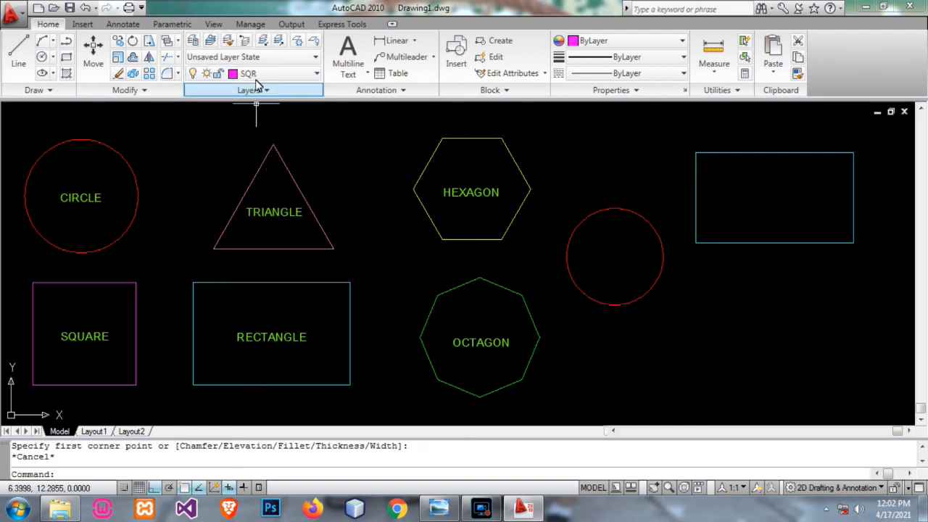
left_click(66, 57)
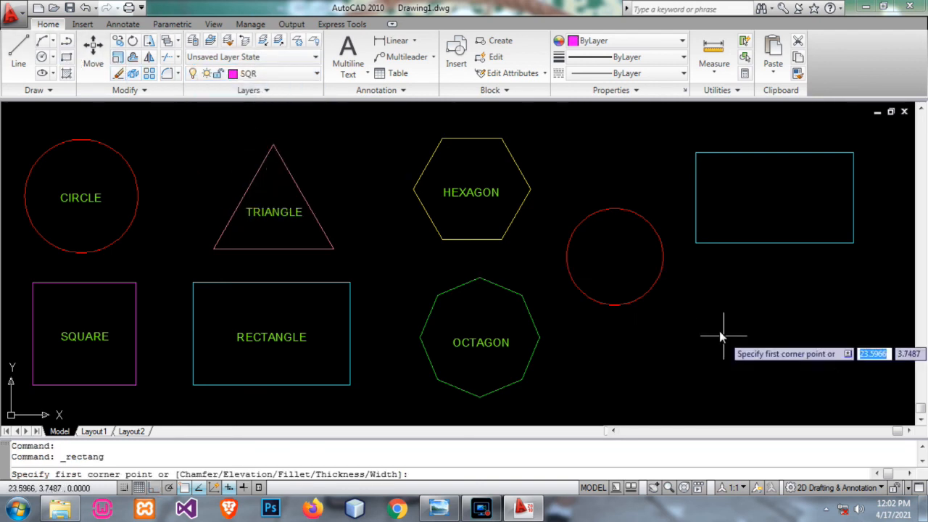
left_click(716, 312)
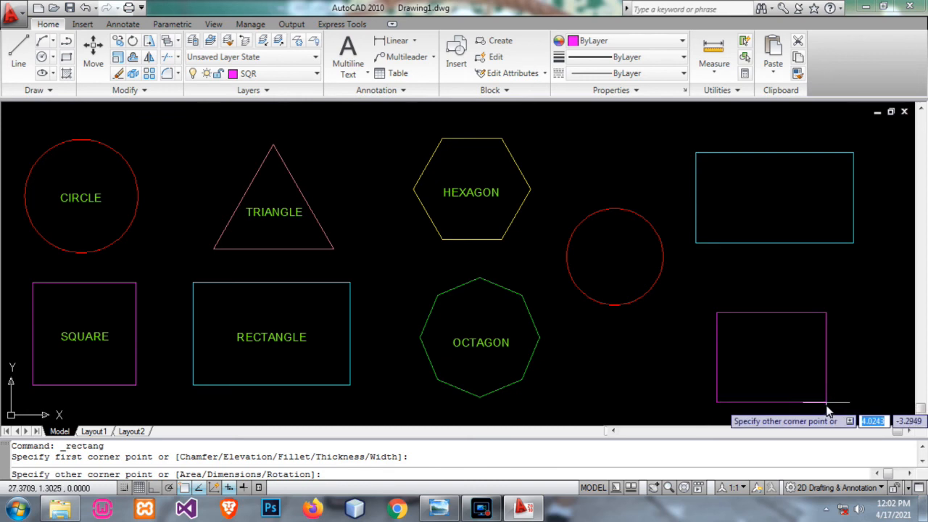
left_click(825, 409)
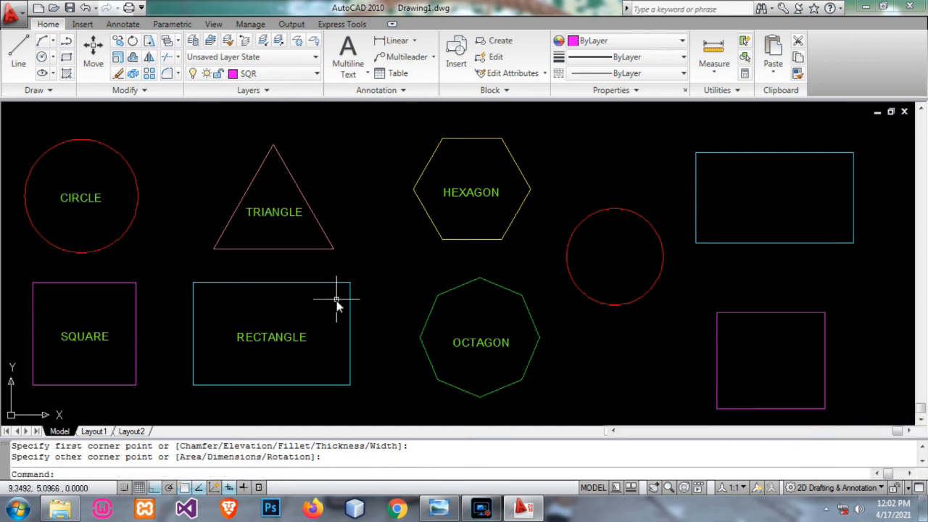
- Turn off the current SQR layer to hide both magenta squares, agreeing to turn the current layer off
left_click(248, 74)
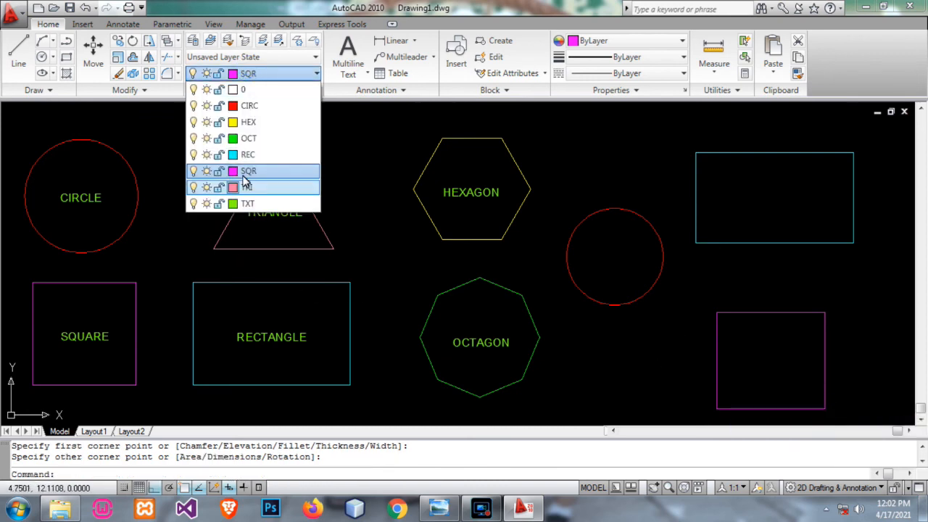
left_click(194, 172)
left_click(349, 232)
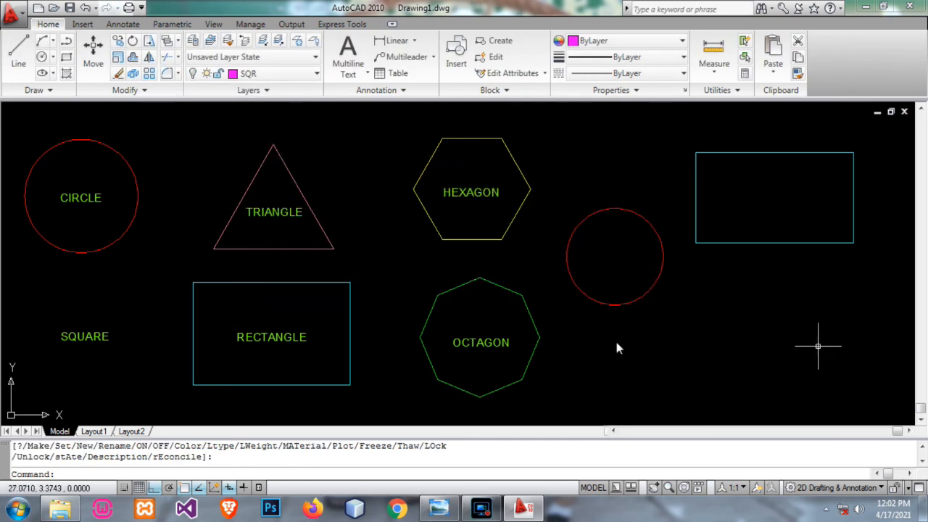
- Turn the SQR layer back on
left_click(313, 74)
left_click(194, 171)
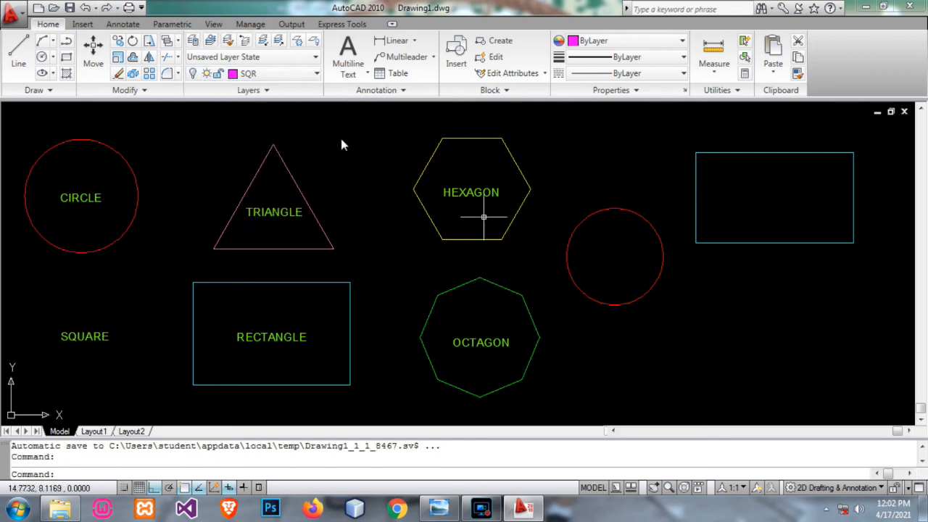
left_click(192, 76)
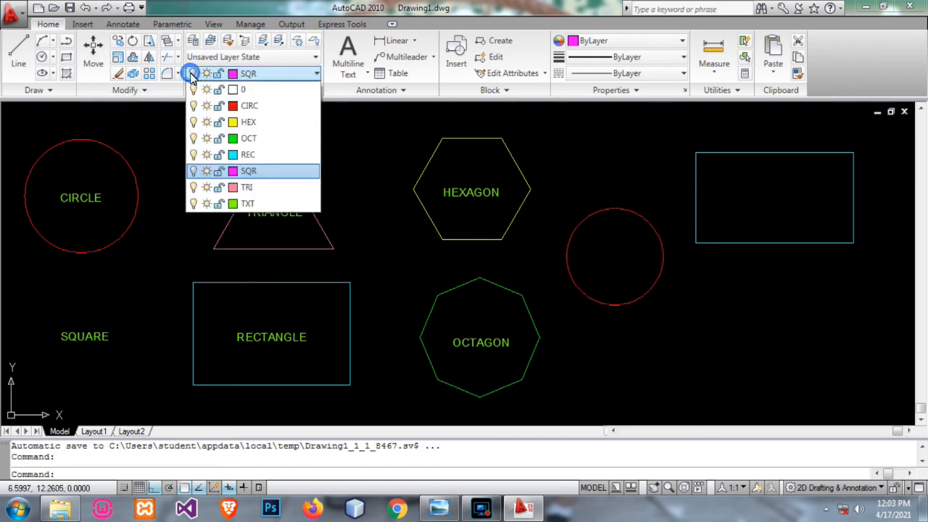
left_click(195, 171)
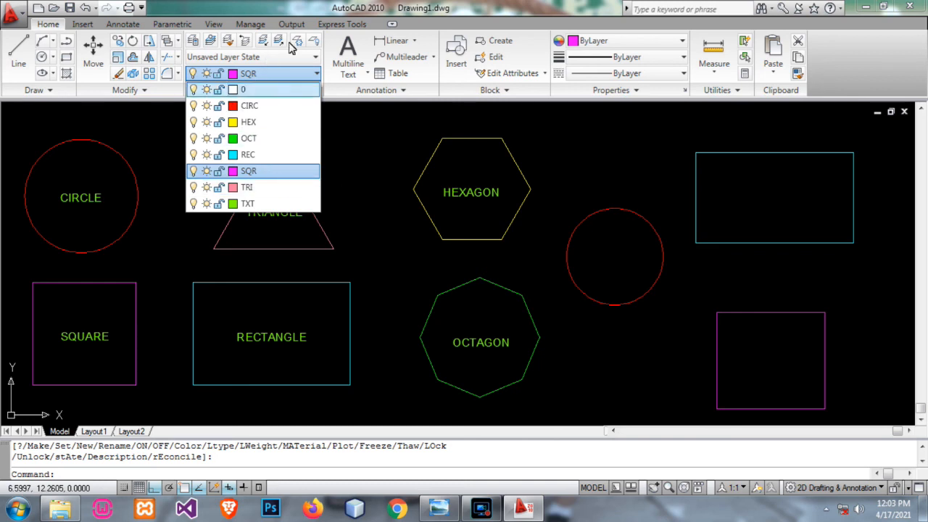
left_click(383, 10)
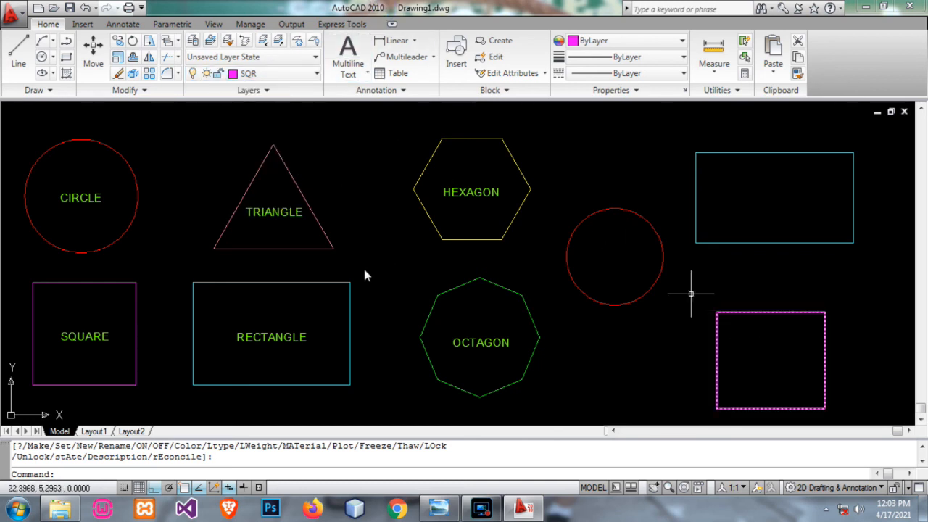
- Toggle the lineweight display on and off several times to compare the line thickness of the shapes, leaving it off
left_click(243, 487)
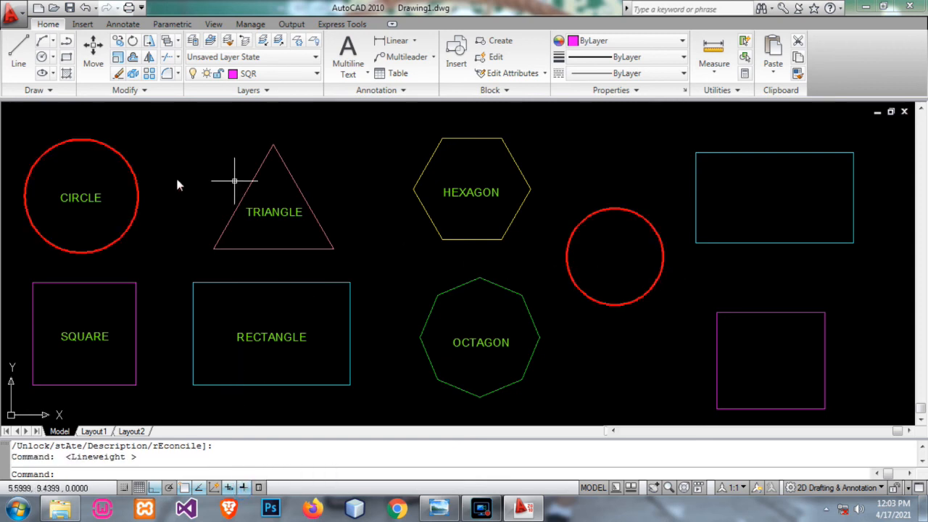
left_click(244, 487)
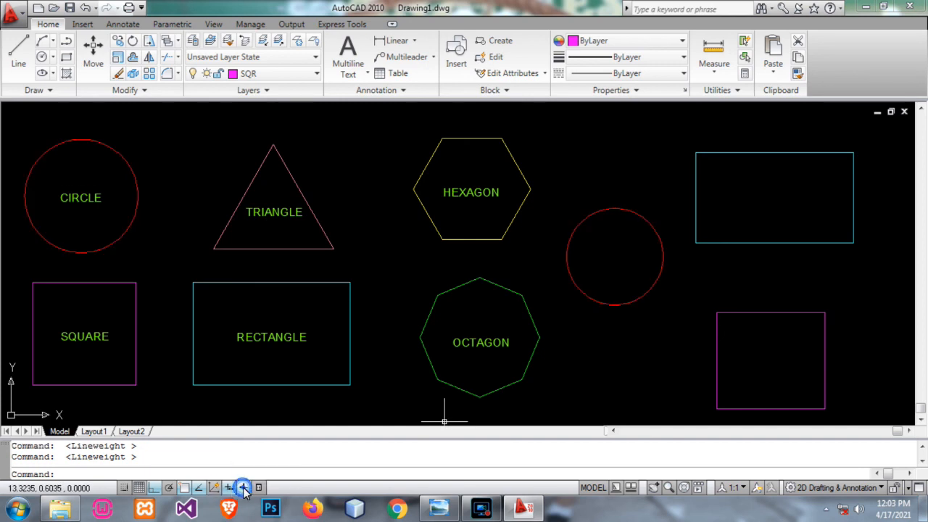
left_click(244, 487)
left_click(245, 488)
left_click(244, 488)
left_click(244, 488)
- Select the extra unlabelled shapes beside the hexagon and octagon with a crossing window
left_click(863, 354)
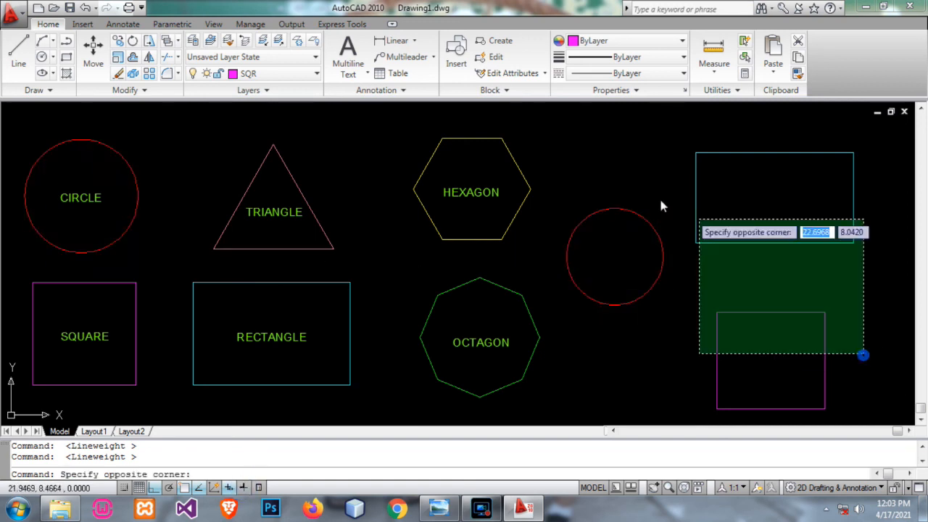